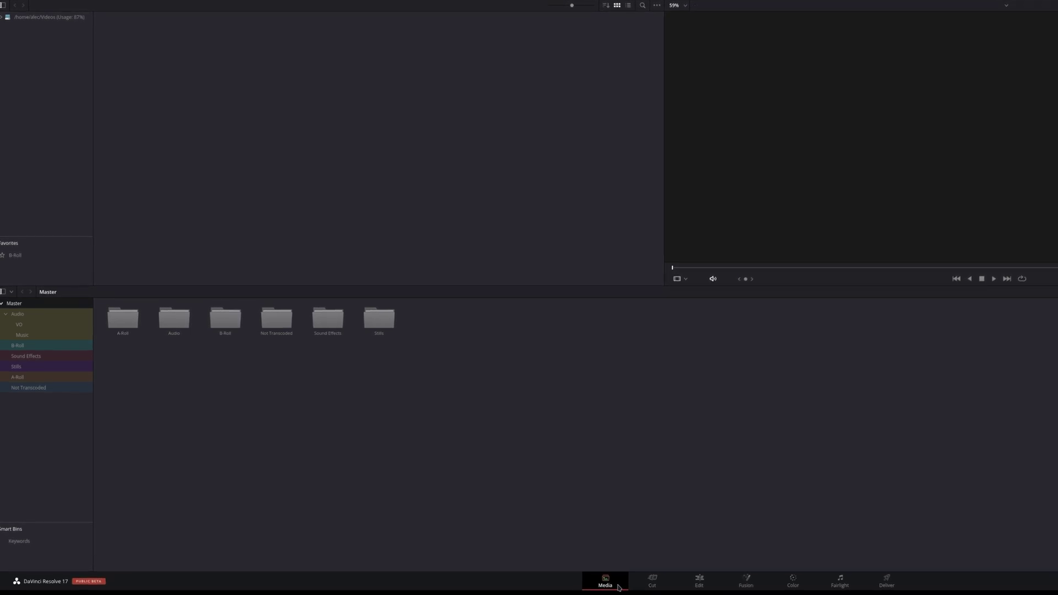
Open the B-Roll bin, preview the landing and takeoff clips, and load UHD-Landing2.mov.
{"action": "left_click", "coordinate": [50, 347]}
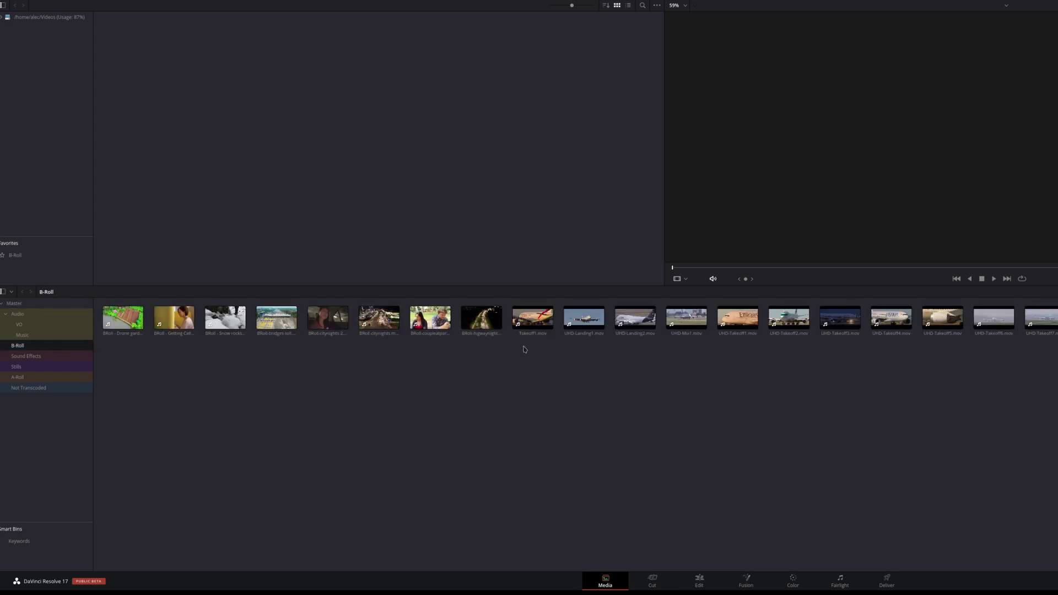
{"action": "left_click", "coordinate": [584, 319]}
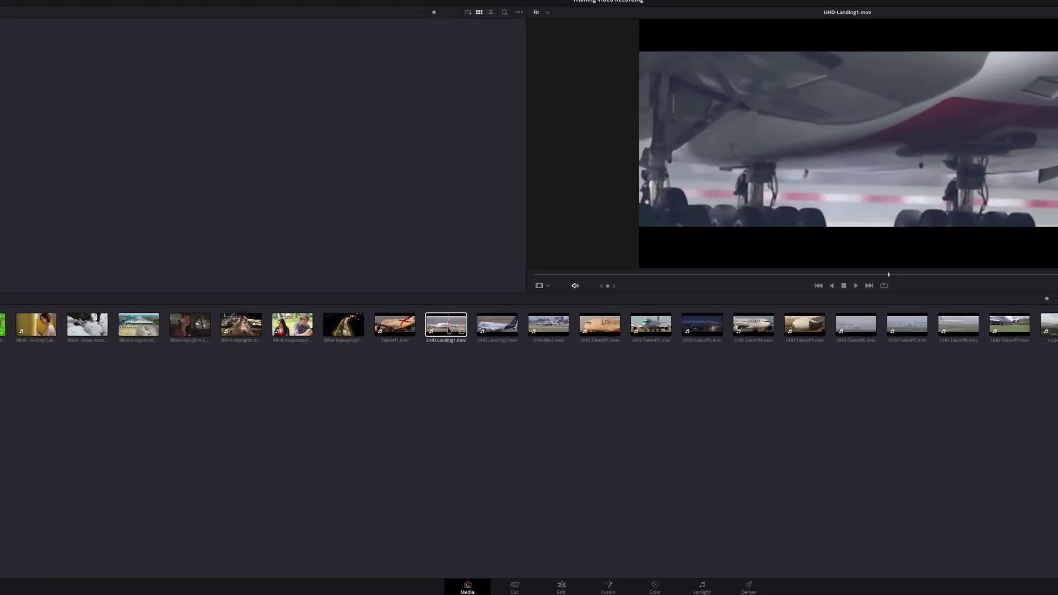
{"action": "left_click", "coordinate": [635, 326]}
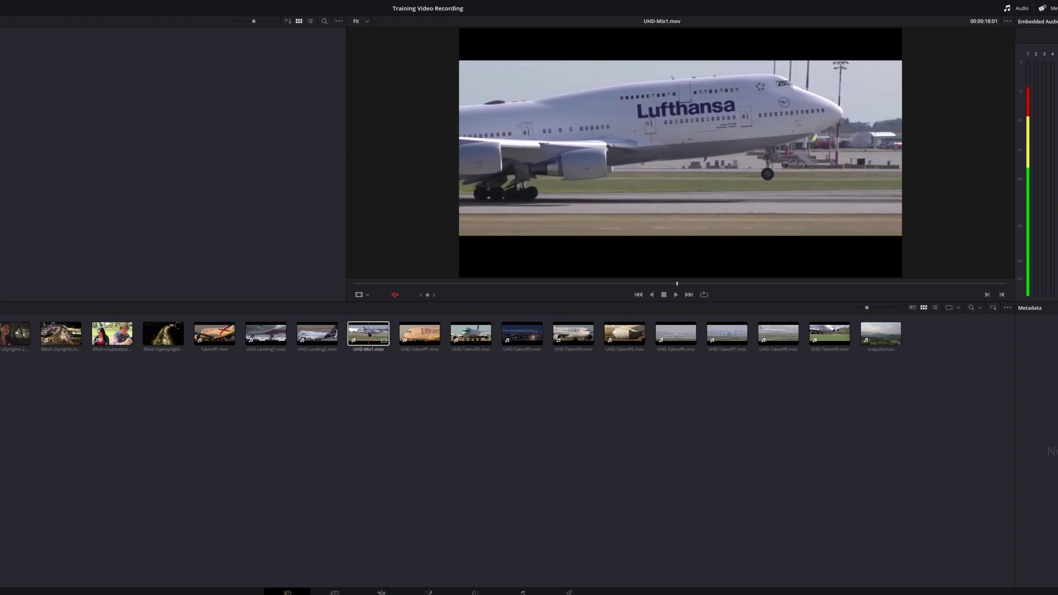
{"action": "left_click", "coordinate": [425, 334]}
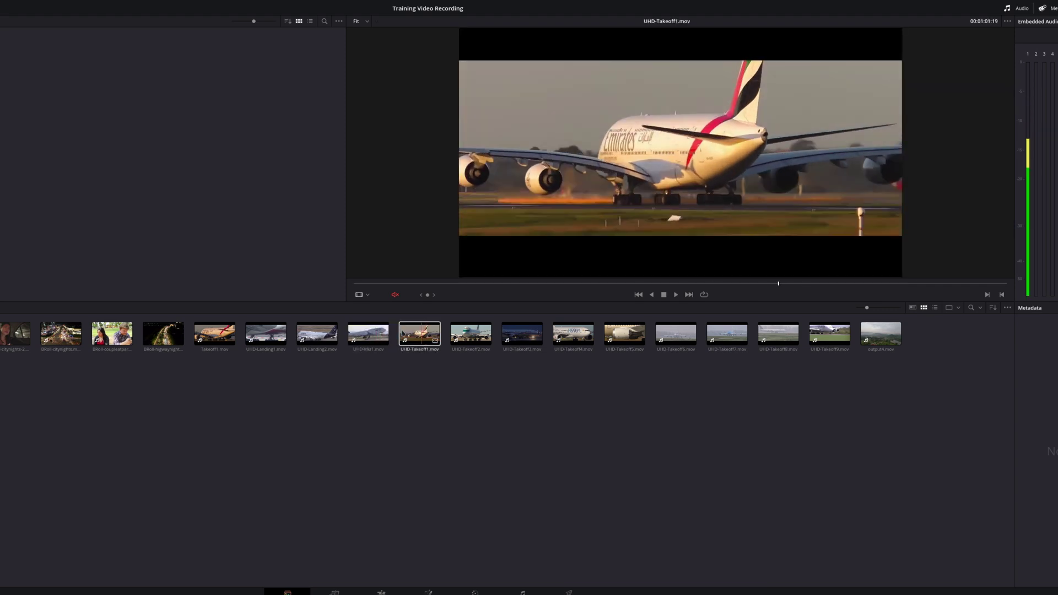
{"action": "left_click", "coordinate": [317, 334]}
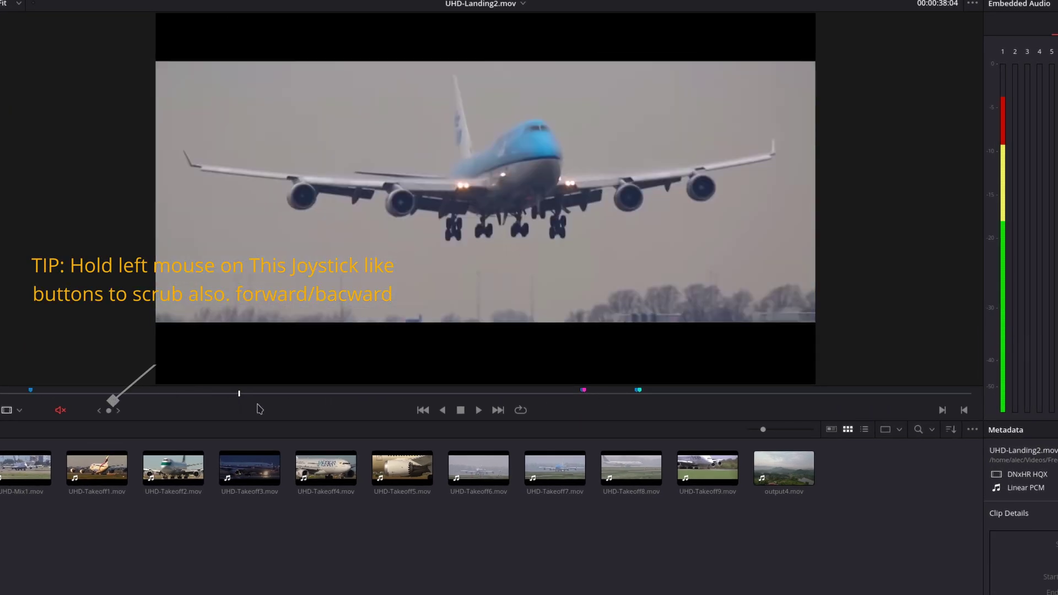
Turn on looped playback and review UHD-Landing2 with J/K/L at normal and double speed.
{"action": "left_click", "coordinate": [424, 412]}
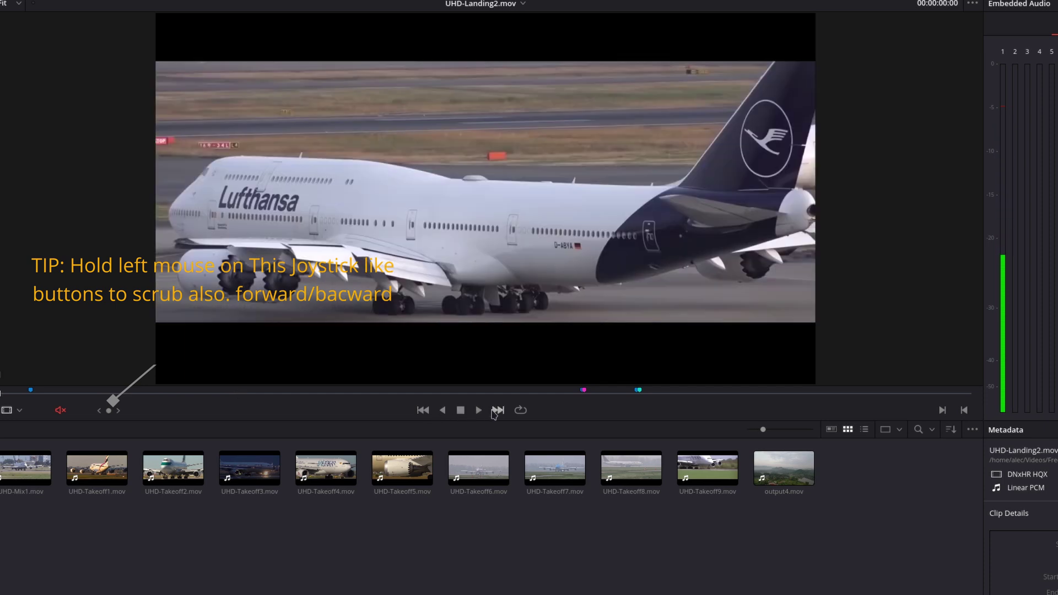
{"action": "left_click", "coordinate": [496, 412]}
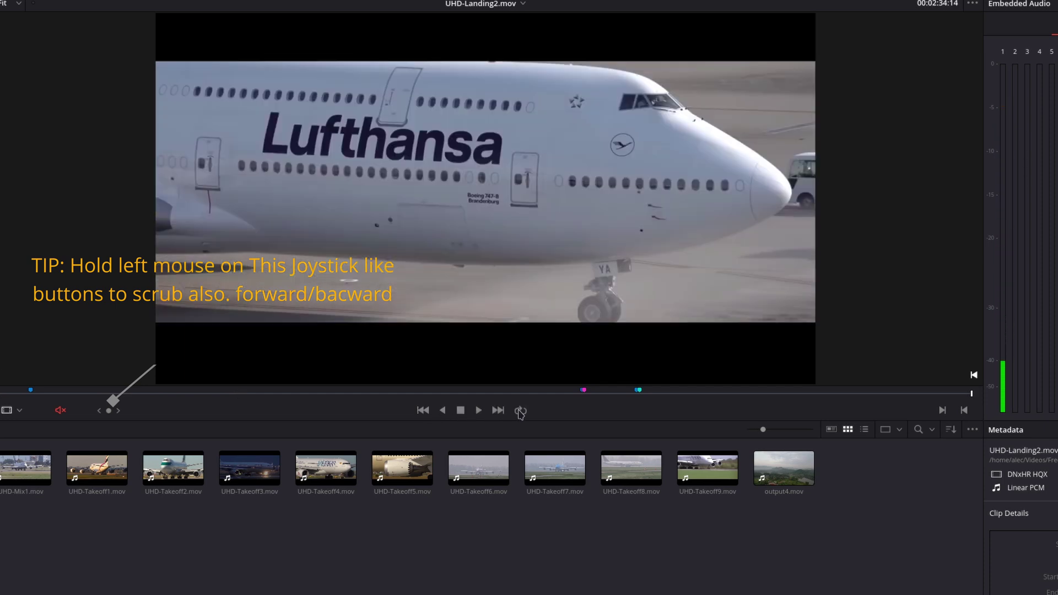
{"action": "left_click", "coordinate": [520, 413]}
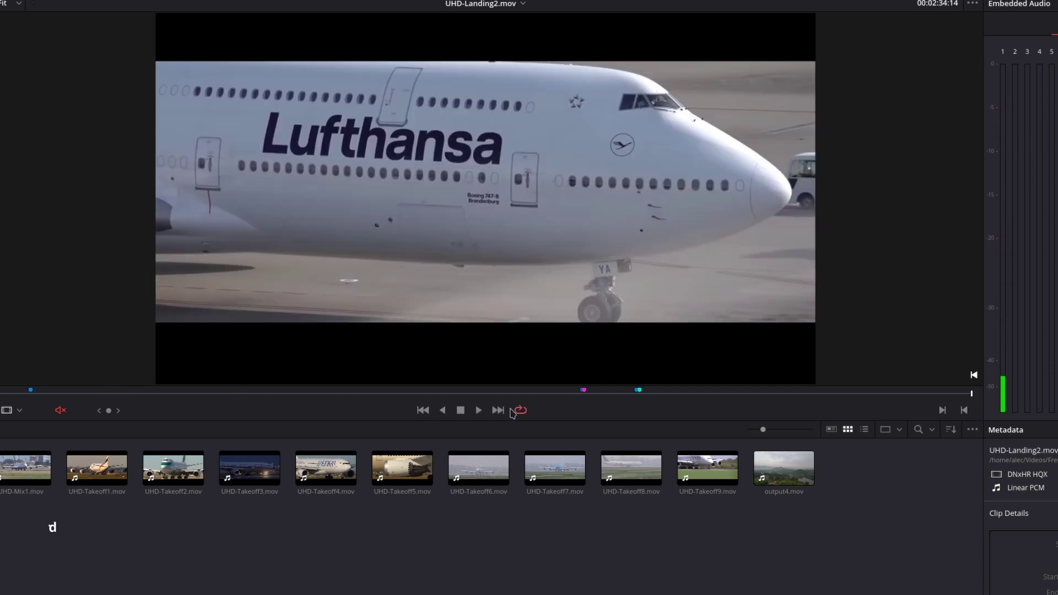
{"action": "left_click", "coordinate": [479, 410]}
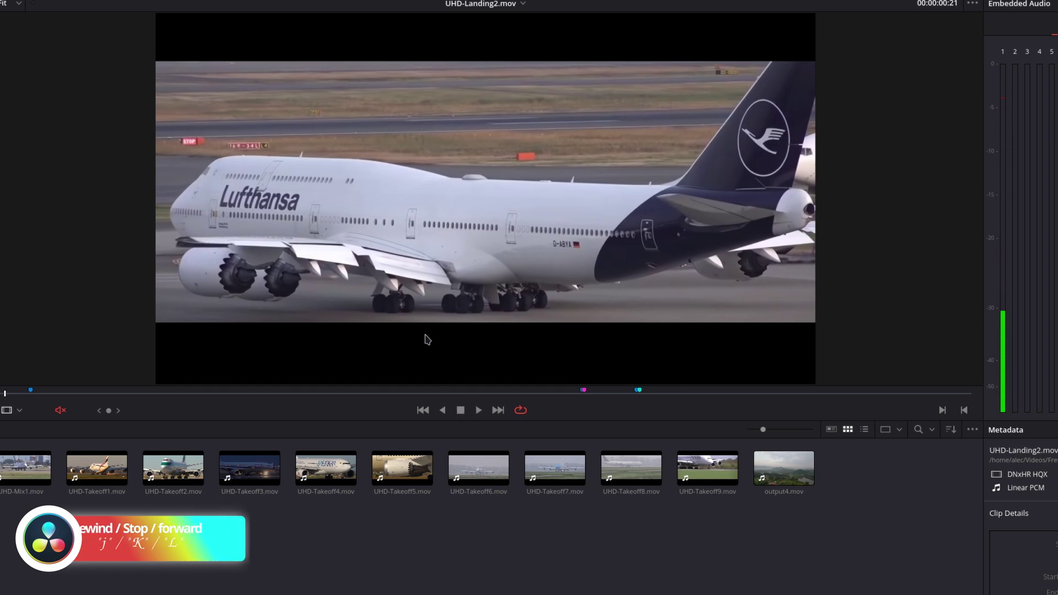
{"action": "key", "text": "l"}
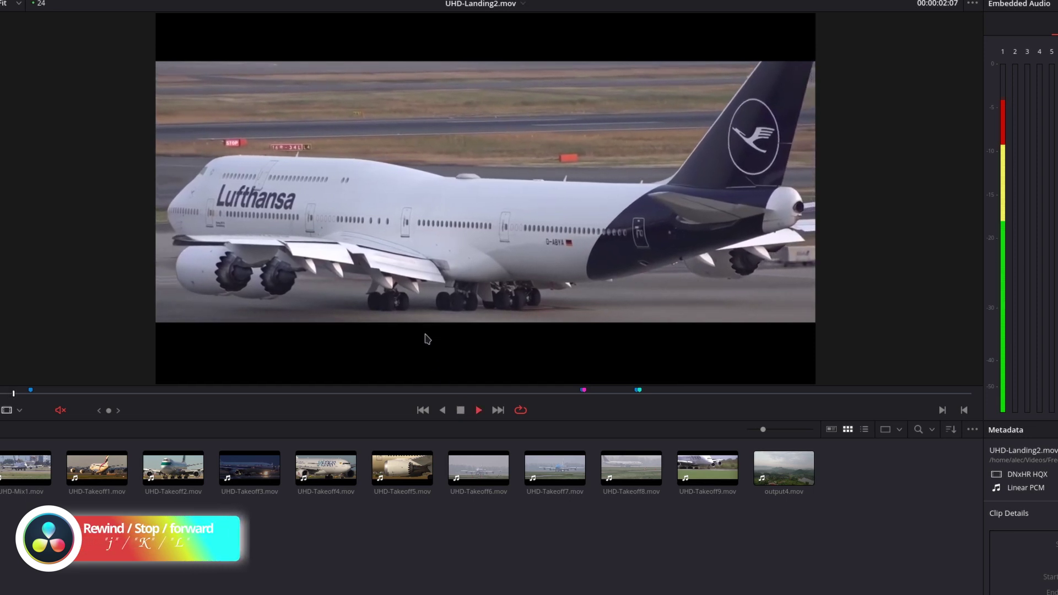
{"action": "key", "text": "k"}
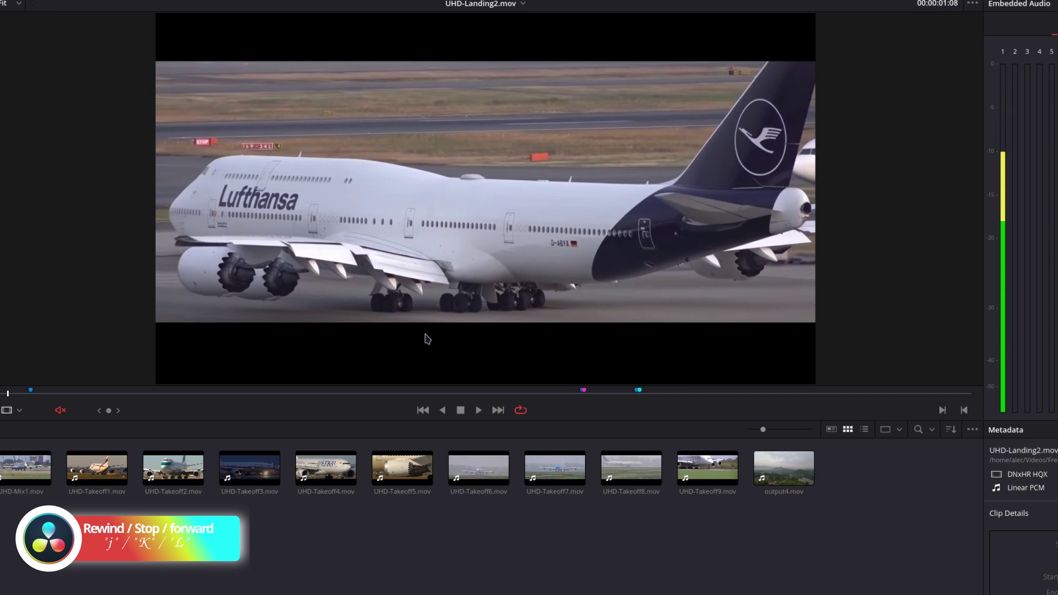
{"action": "key", "text": "l"}
{"action": "key", "text": "l"}
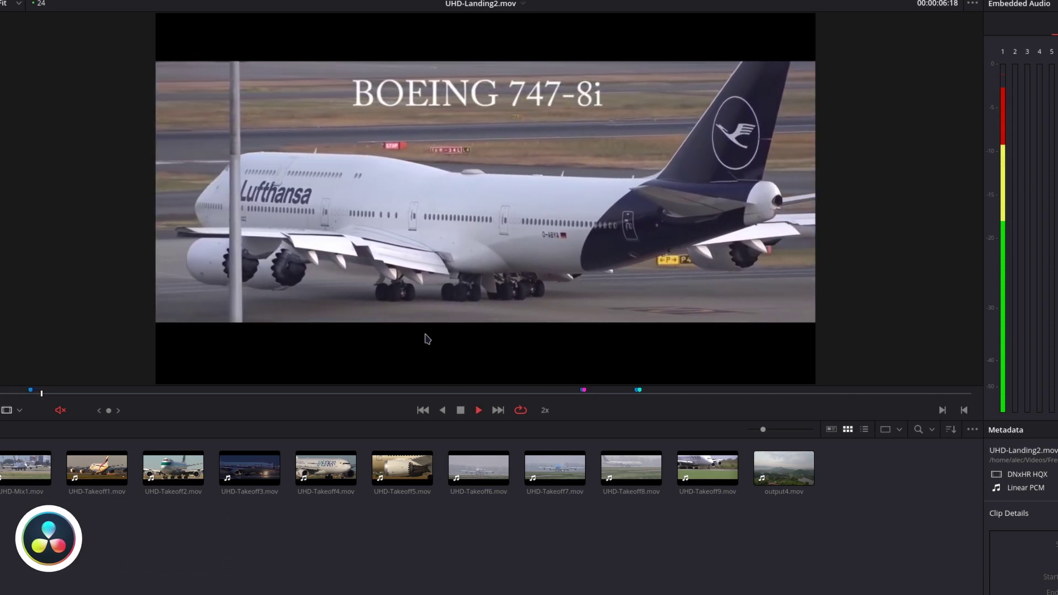
{"action": "key", "text": "j"}
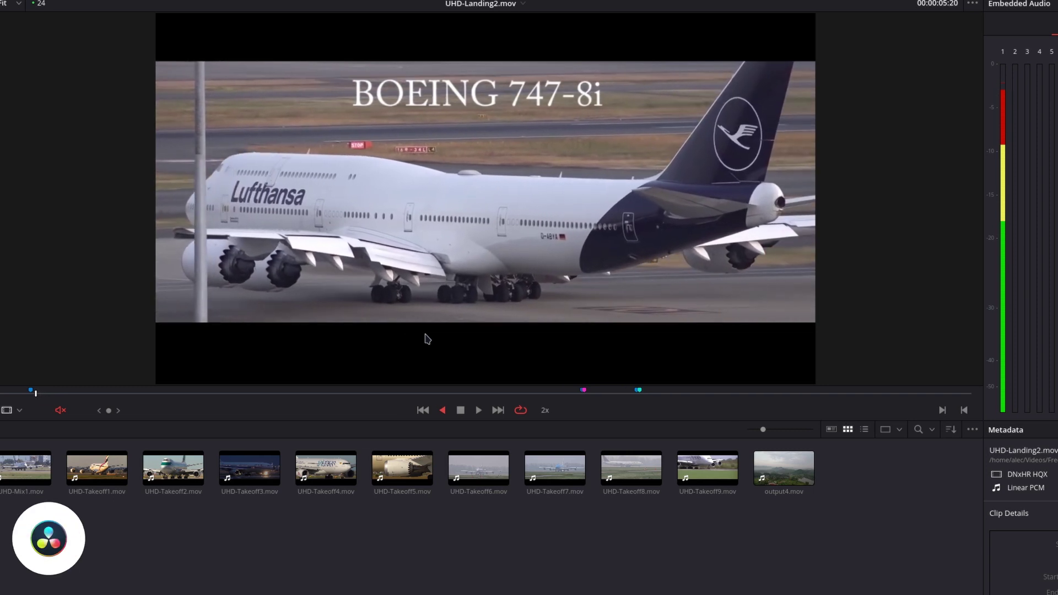
{"action": "key", "text": "k"}
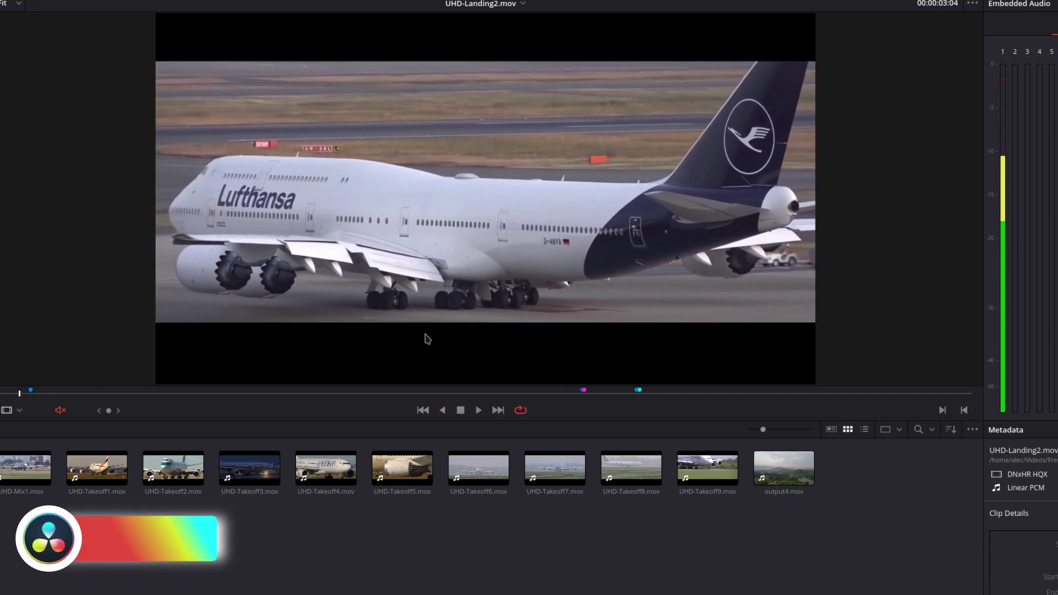
Switch the Media Pool to List View and mark in and out around UHD-Landing2's landing shot.
{"action": "left_click", "coordinate": [863, 430]}
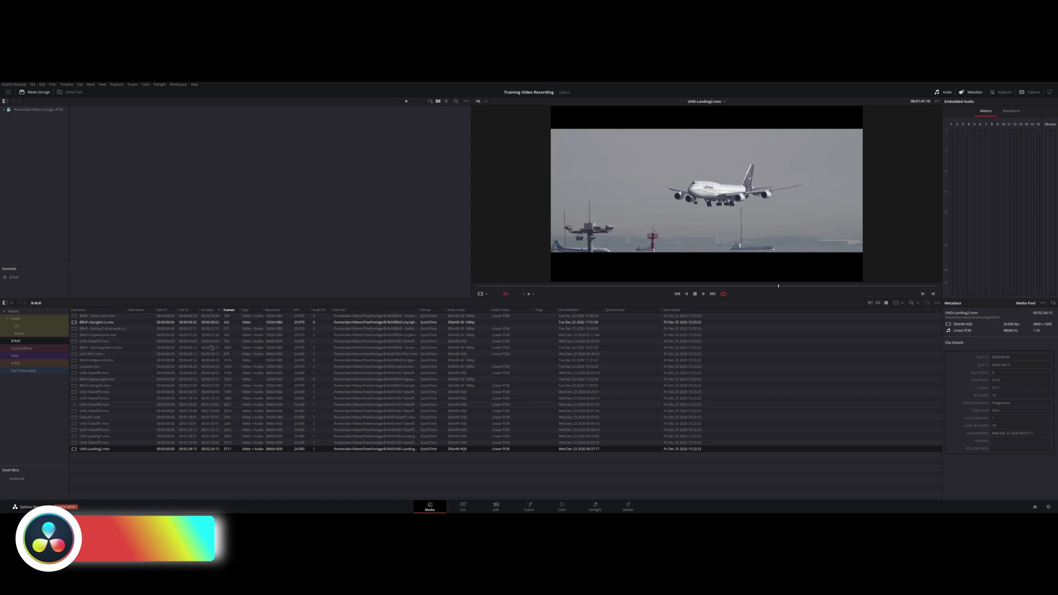
{"action": "key", "text": "j"}
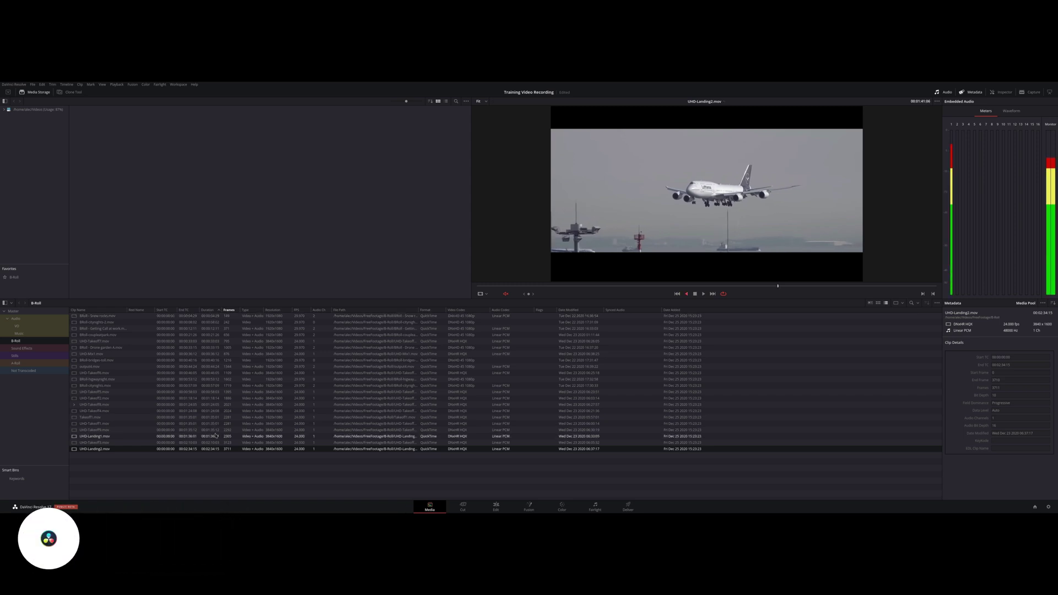
{"action": "key", "text": "l"}
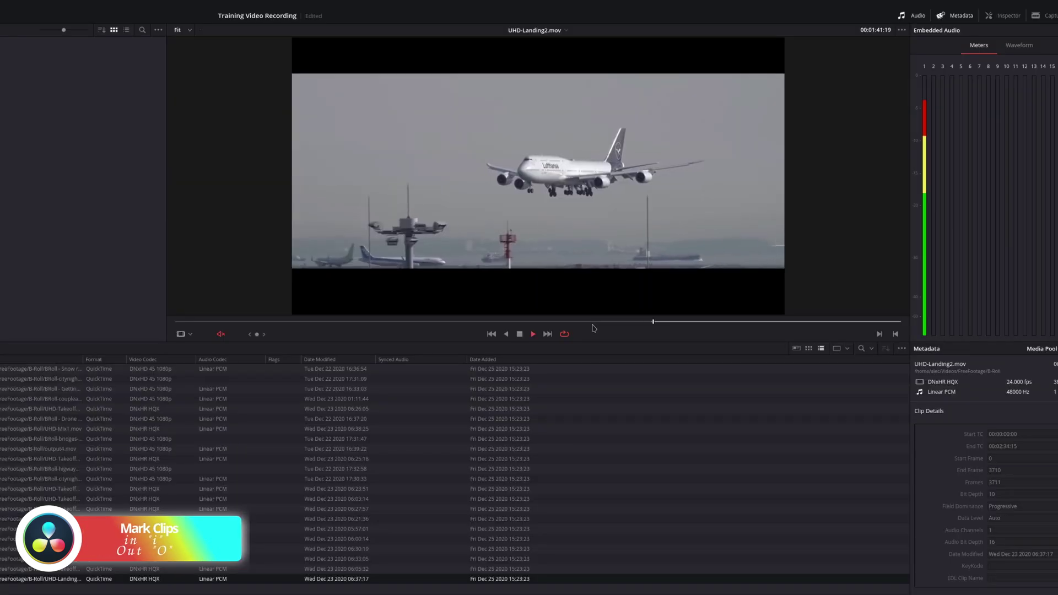
{"action": "key", "text": "i"}
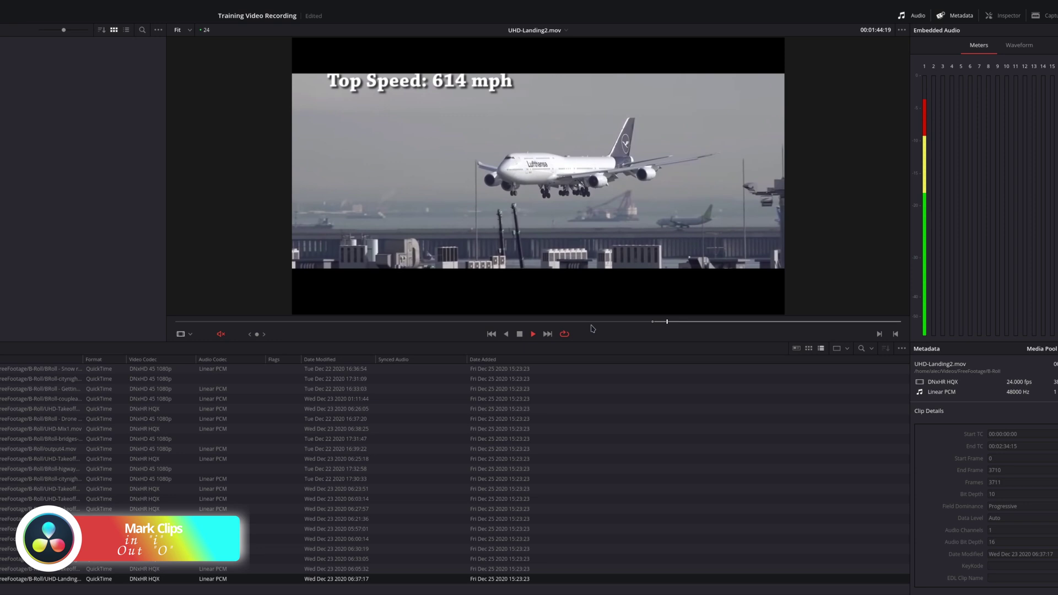
{"action": "key", "text": "o"}
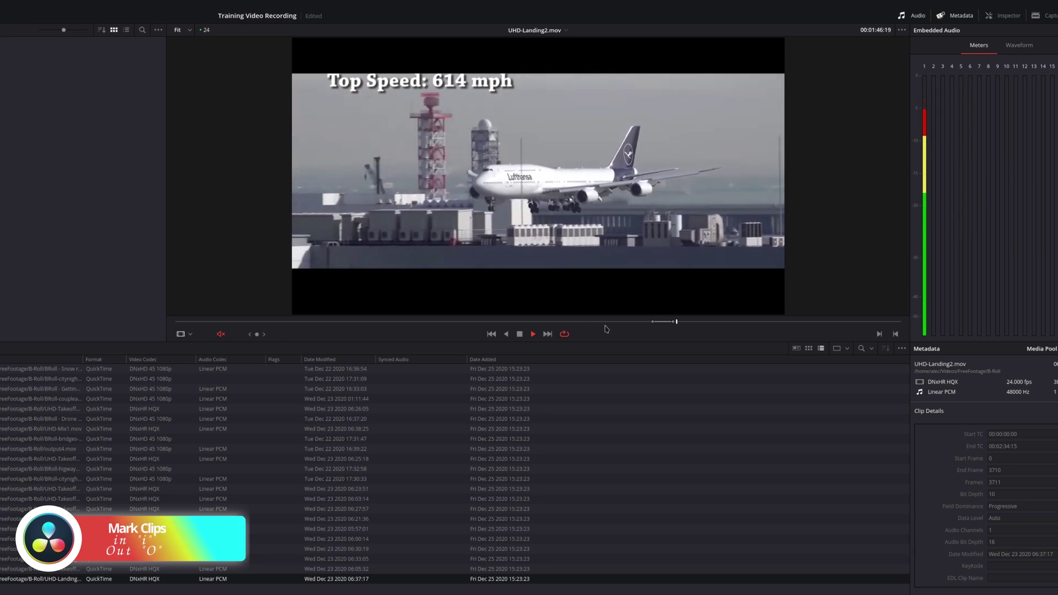
{"action": "key", "text": "space"}
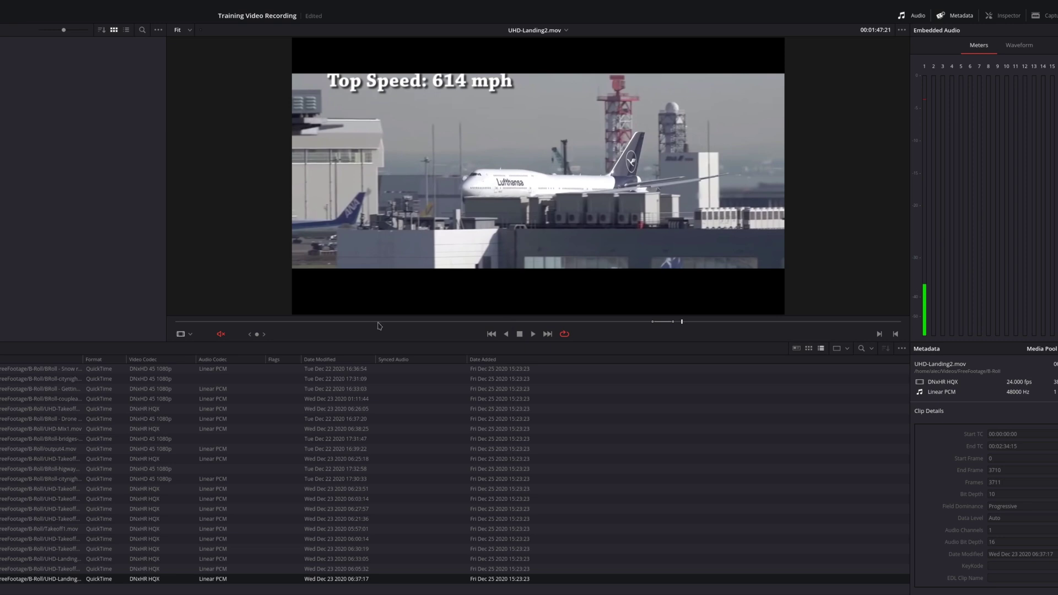
Add markers at the approaching-plane frame (01:38:10) and the Lufthansa landing frame (01:41:14).
{"action": "left_click", "coordinate": [309, 322]}
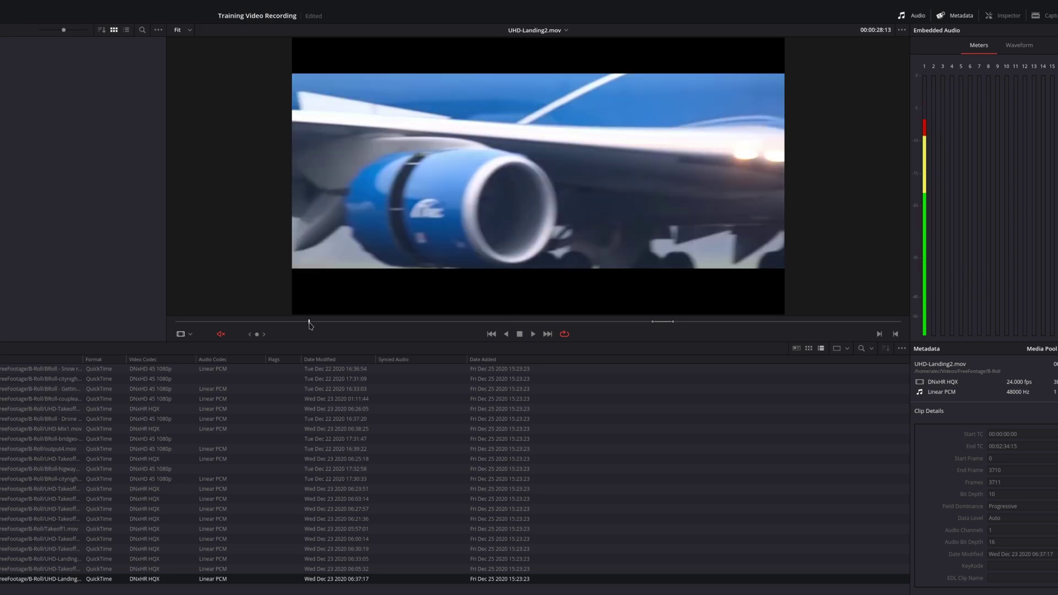
{"action": "left_click", "coordinate": [654, 323]}
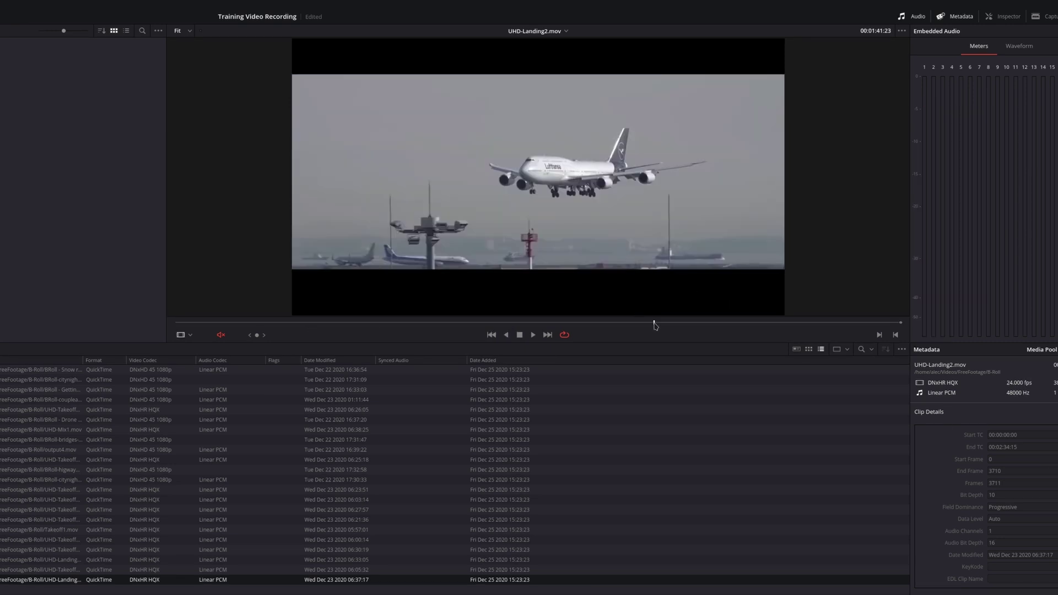
{"action": "mouse_move", "coordinate": [654, 322]}
{"action": "left_mouse_down"}
{"action": "mouse_move", "coordinate": [587, 323]}
{"action": "mouse_move", "coordinate": [638, 322]}
{"action": "left_mouse_up"}
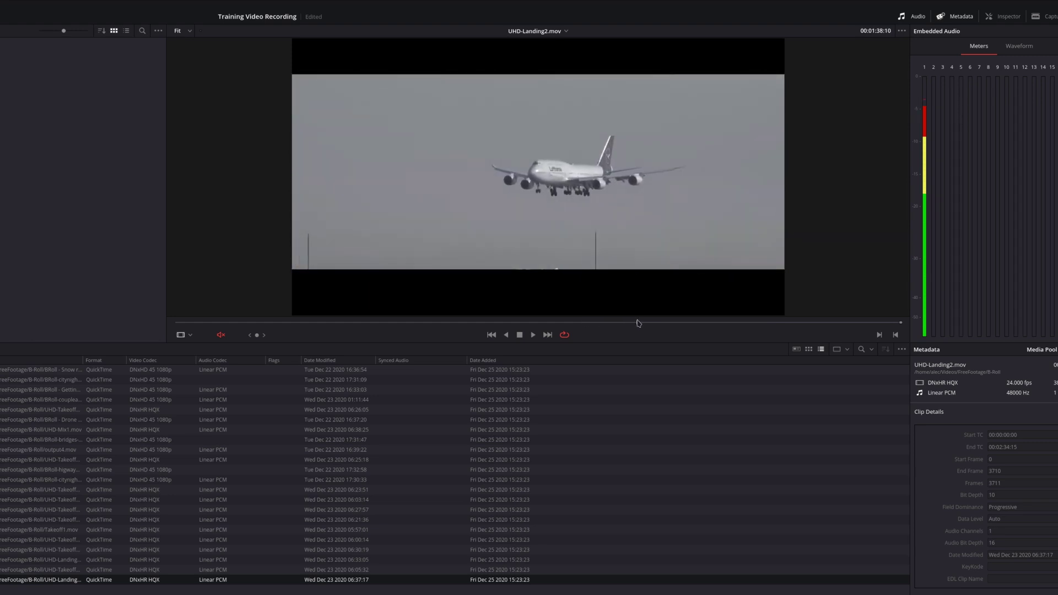
{"action": "key", "text": "m"}
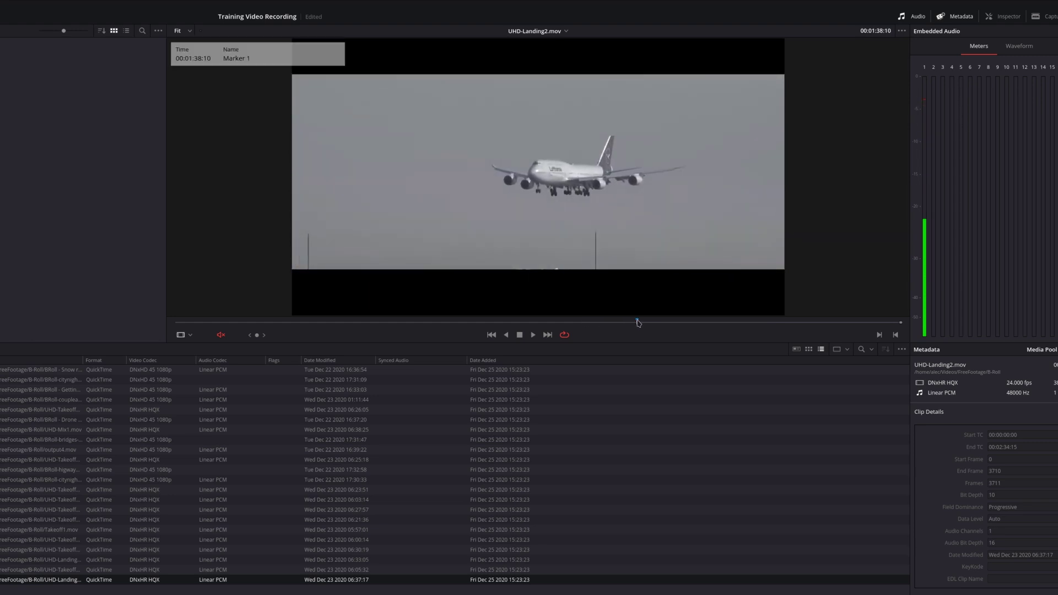
{"action": "left_click", "coordinate": [545, 323]}
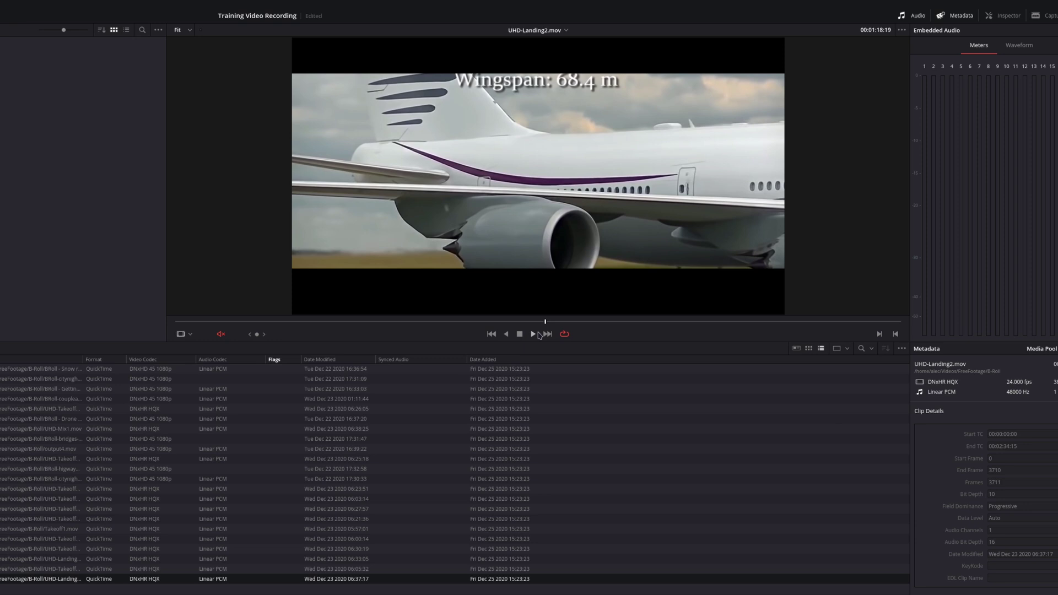
{"action": "left_click_drag", "start_coordinate": [545, 323], "coordinate": [652, 327]}
{"action": "key", "text": "m"}
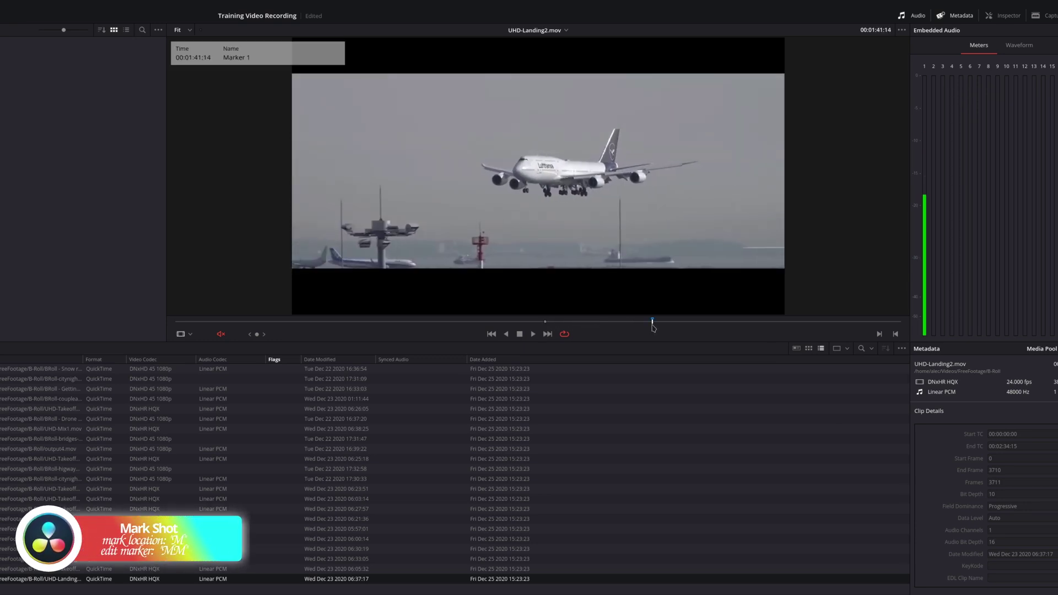
Name the landing marker 'Landing Shot', note 'Lufthansa Plane landing', and add a keyword.
{"action": "key", "text": "m"}
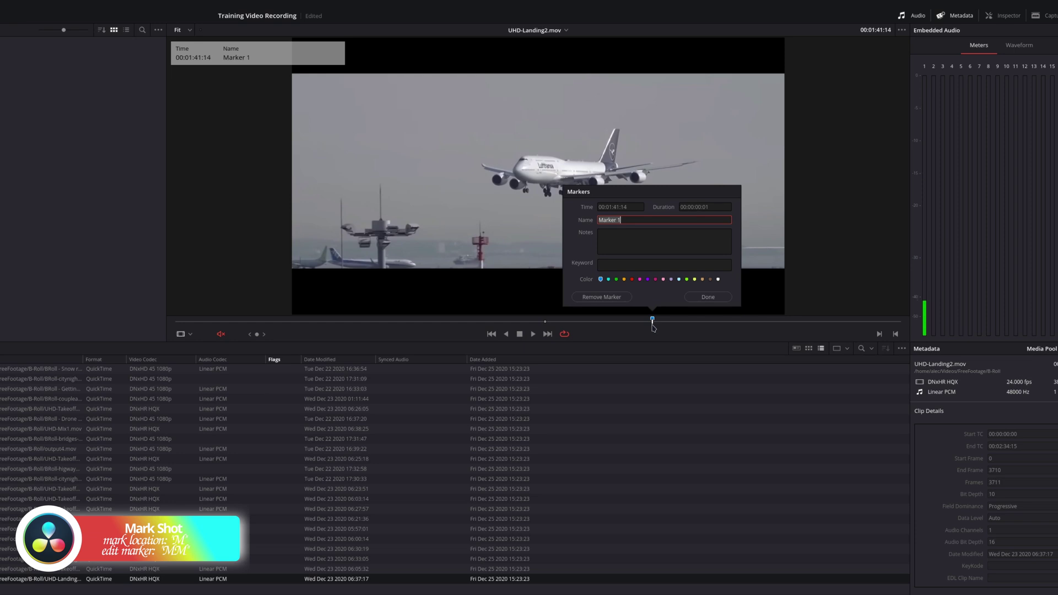
{"action": "type", "text": "Landing Shot"}
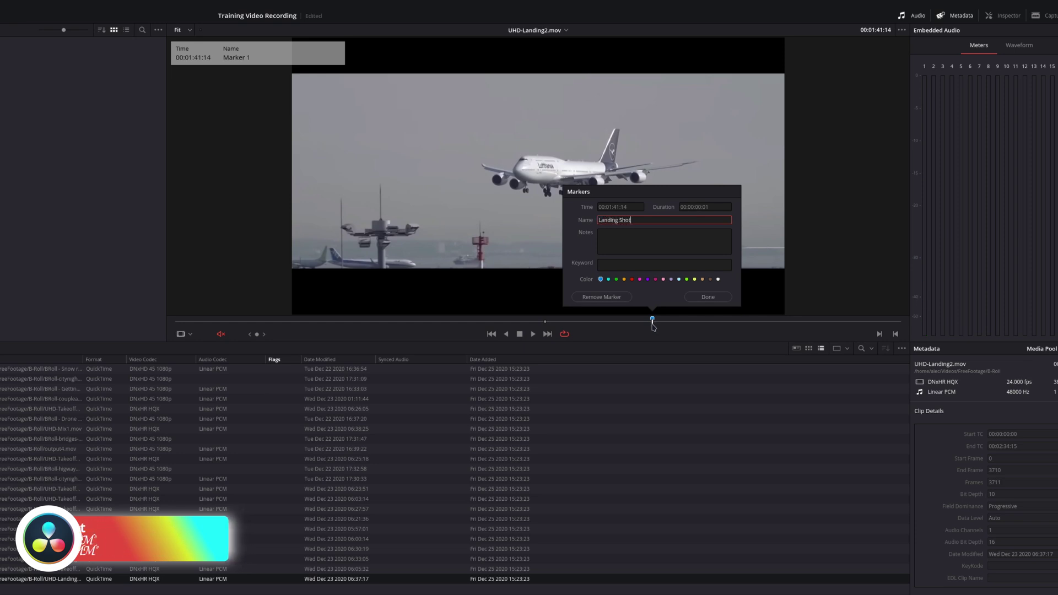
{"action": "key", "text": "Tab"}
{"action": "type", "text": "Lufth"}
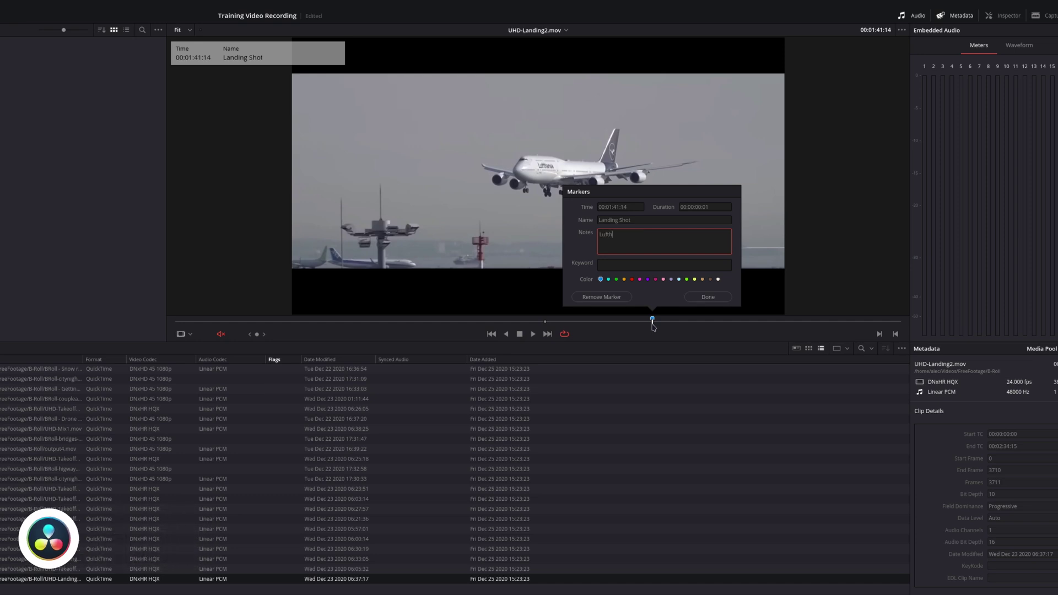
{"action": "type", "text": "ansa Plane landing"}
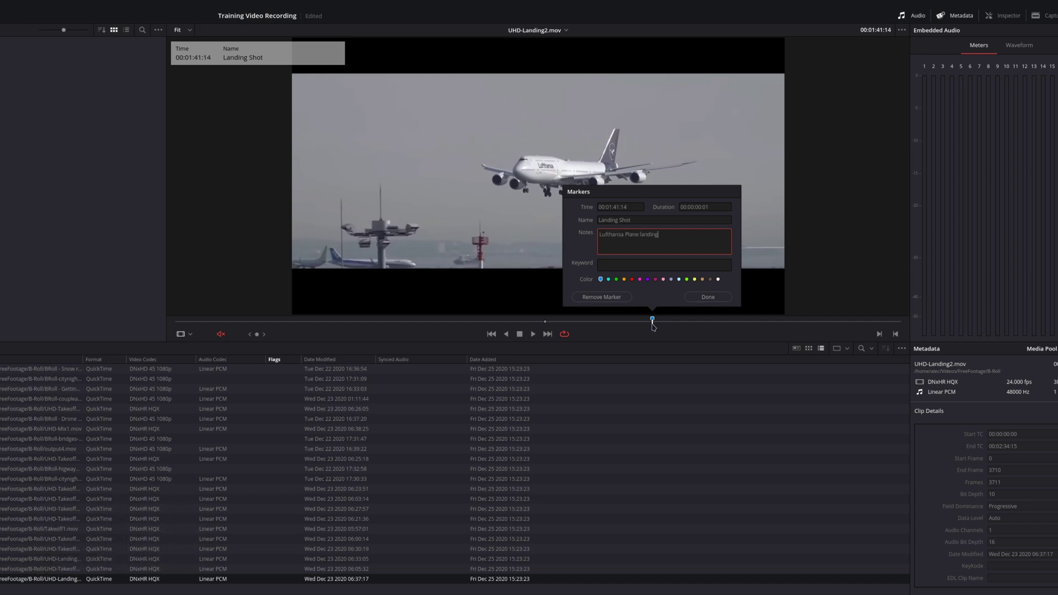
{"action": "key", "text": "Tab"}
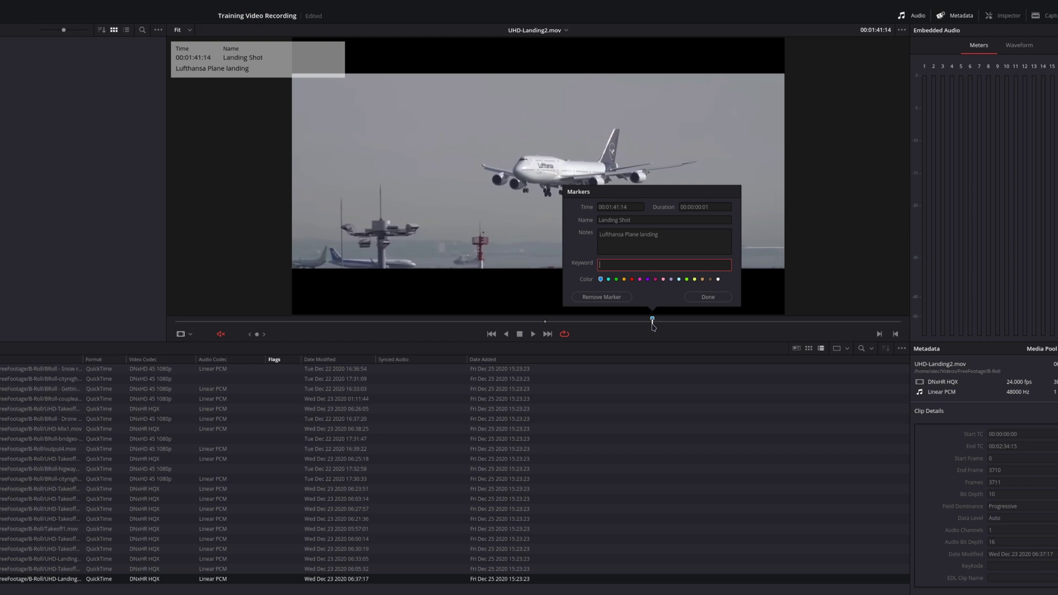
{"action": "type", "text": "Landings"}
{"action": "left_click", "coordinate": [706, 297]}
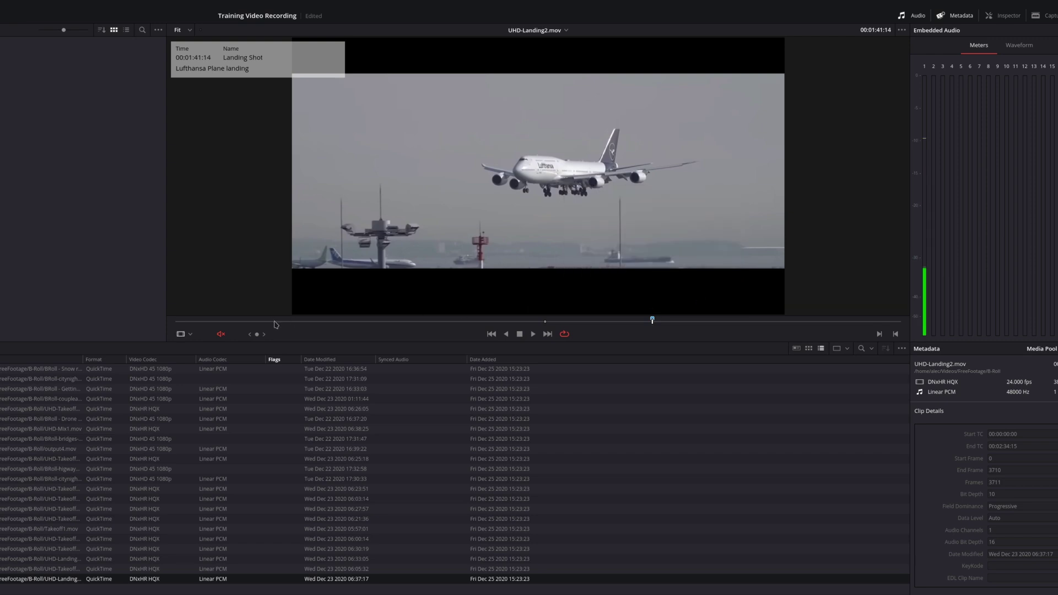
Mark 00:00:09:22 on the taxi shot as 'Taxi shot', noted 'Lufthansa Plane taxing after landing'.
{"action": "left_click", "coordinate": [249, 322]}
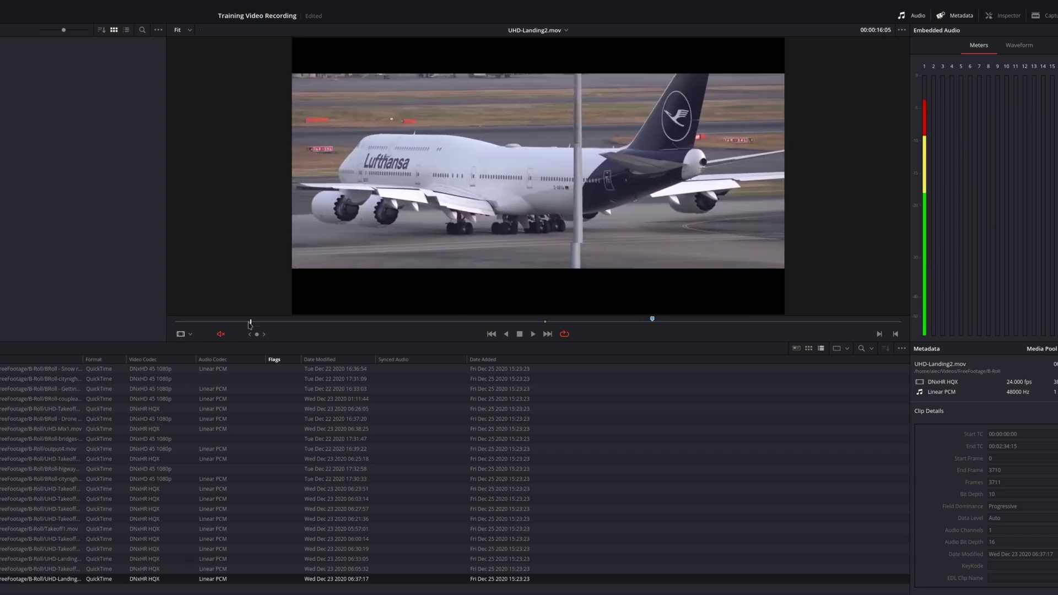
{"action": "left_click_drag", "start_coordinate": [249, 324], "coordinate": [224, 335]}
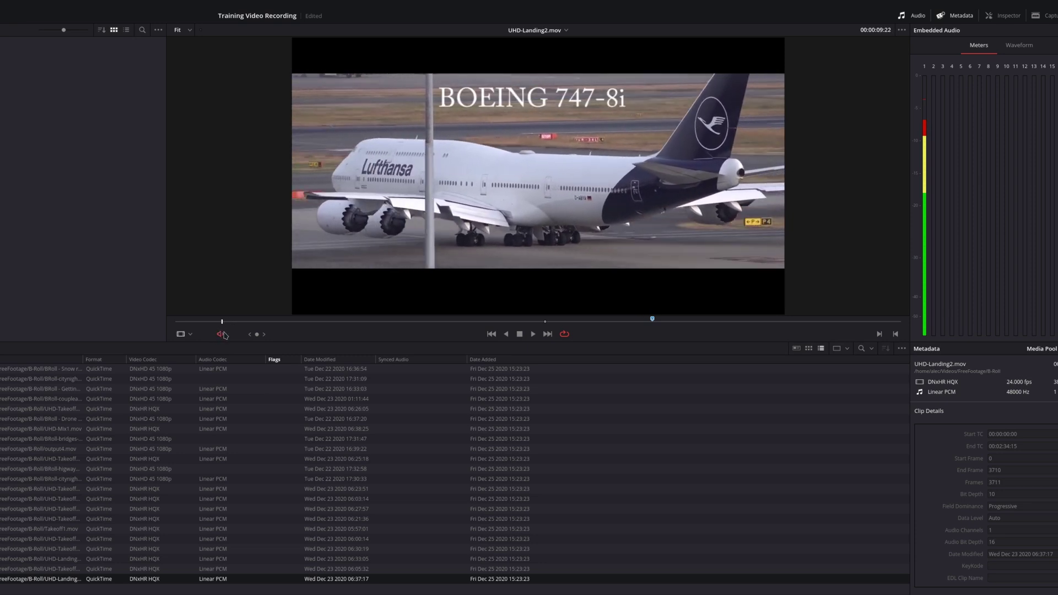
{"action": "key", "text": "m"}
{"action": "type", "text": "m"}
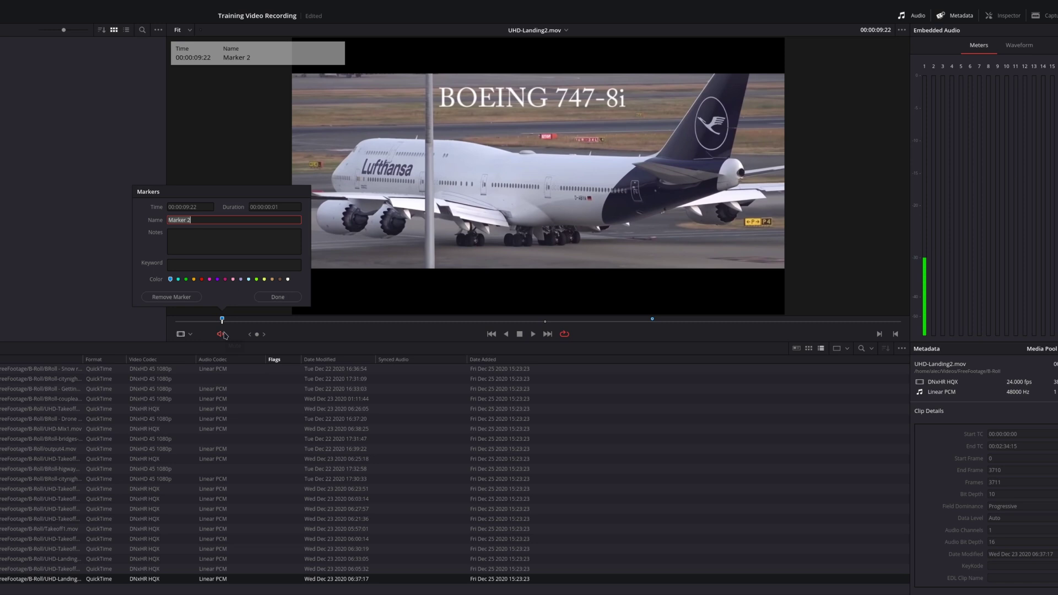
{"action": "type", "text": "Taxi shot"}
{"action": "key", "text": "Tab"}
{"action": "type", "text": "L"}
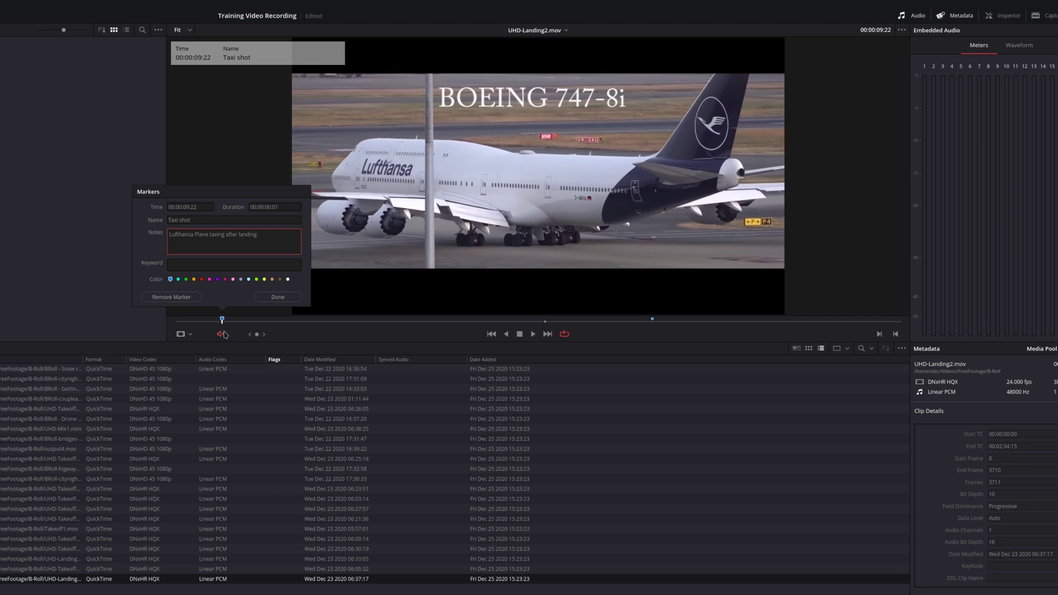
{"action": "left_click", "coordinate": [225, 334]}
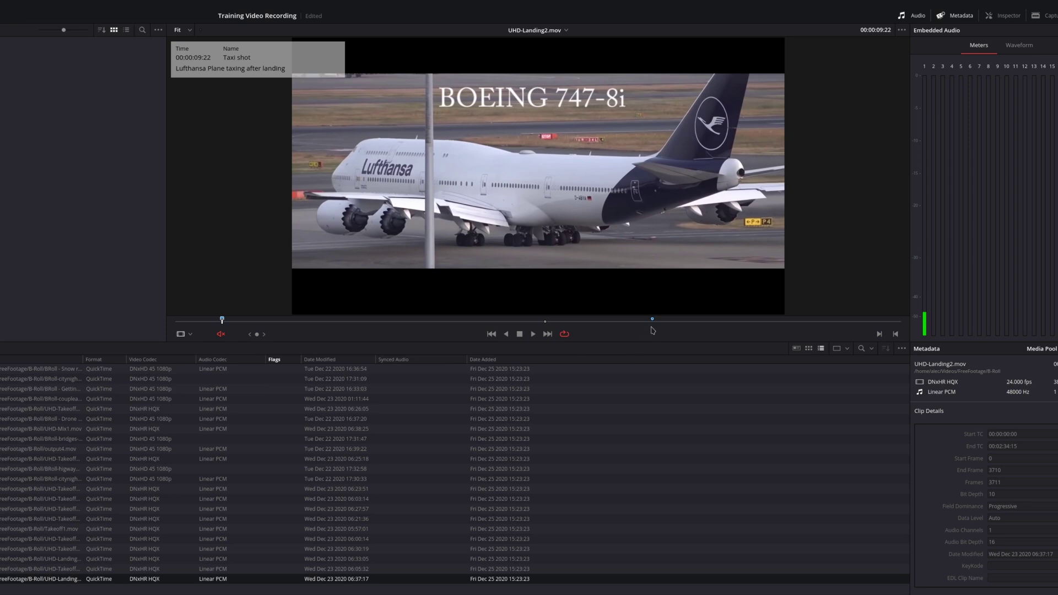
Stretch the Landing Shot marker into a duration range and set In/Out from the duration marker.
{"action": "mouse_move", "coordinate": [654, 321]}
{"action": "left_click_drag", "start_coordinate": [655, 321], "coordinate": [728, 320]}
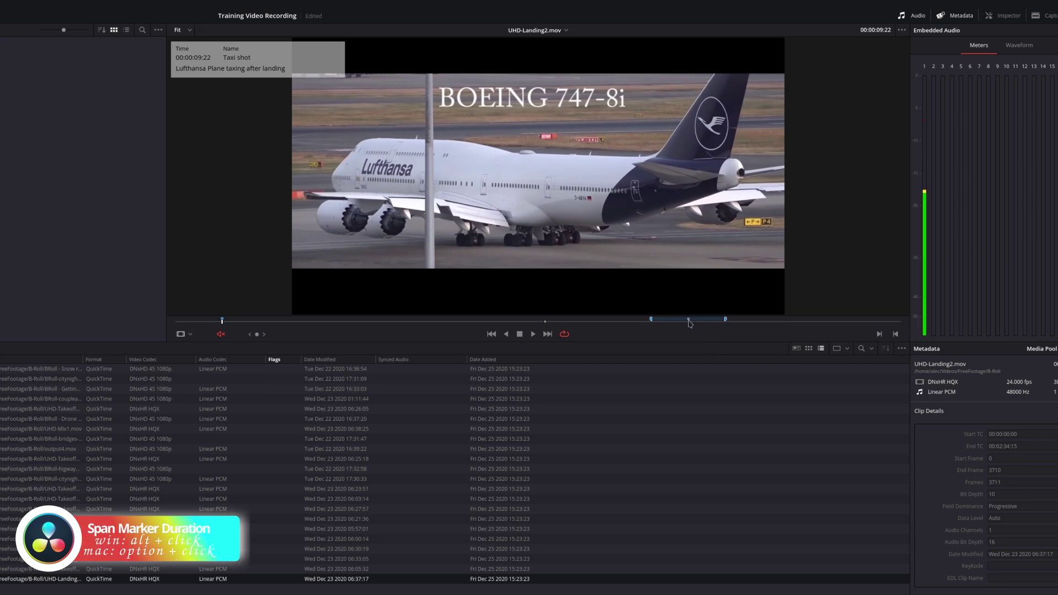
{"action": "left_click_drag", "start_coordinate": [689, 323], "coordinate": [709, 322]}
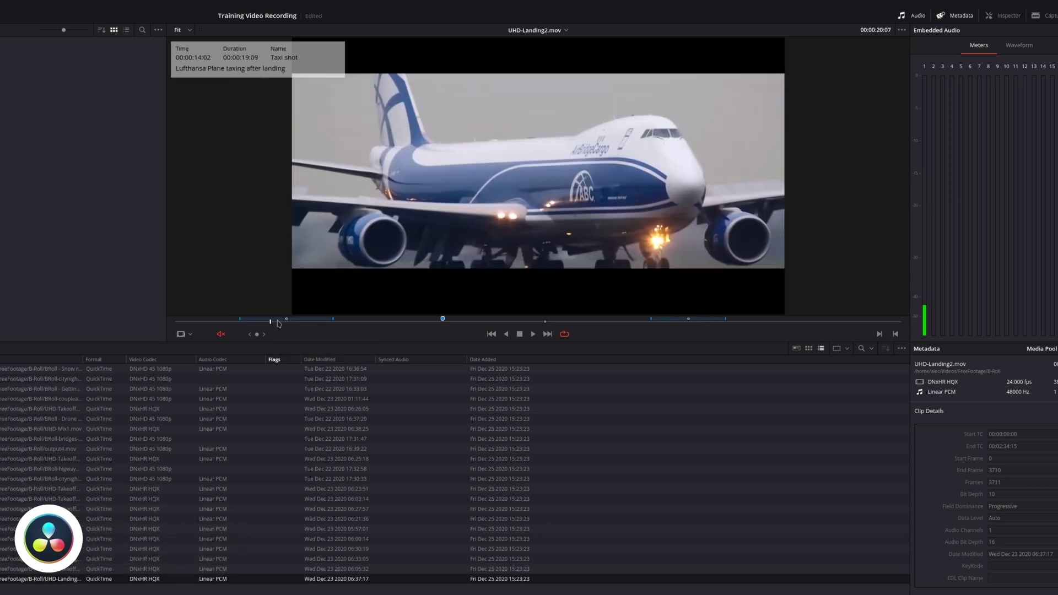
{"action": "right_click", "coordinate": [279, 323]}
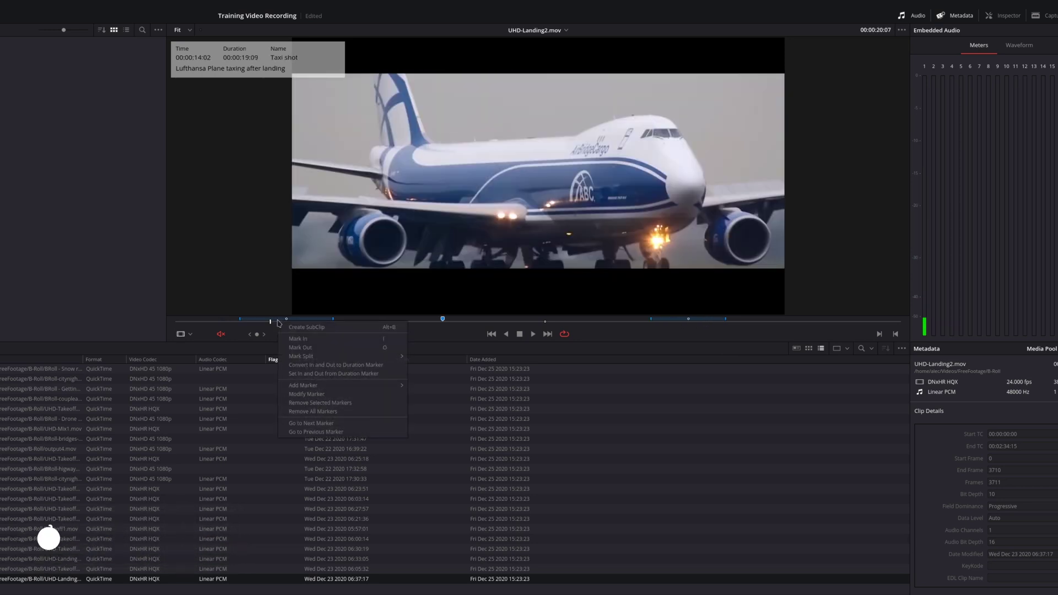
{"action": "left_click", "coordinate": [303, 374]}
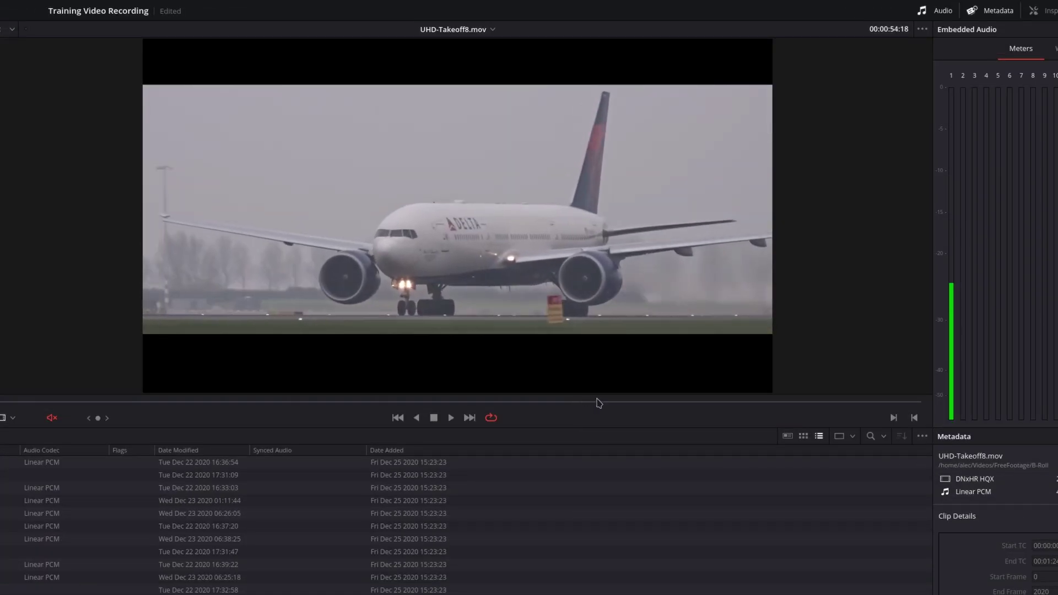
Add a marker at 00:00:48:12 on UHD-Takeoff8 named 'Takoff Delta'.
{"action": "left_click_drag", "start_coordinate": [595, 402], "coordinate": [529, 397]}
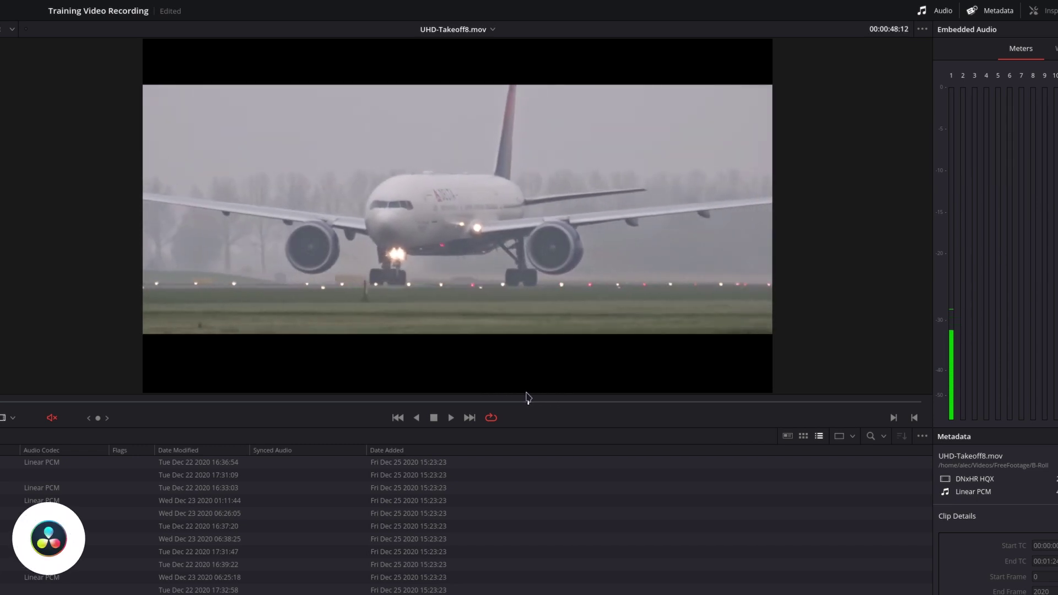
{"action": "key", "text": "m"}
{"action": "key", "text": "m"}
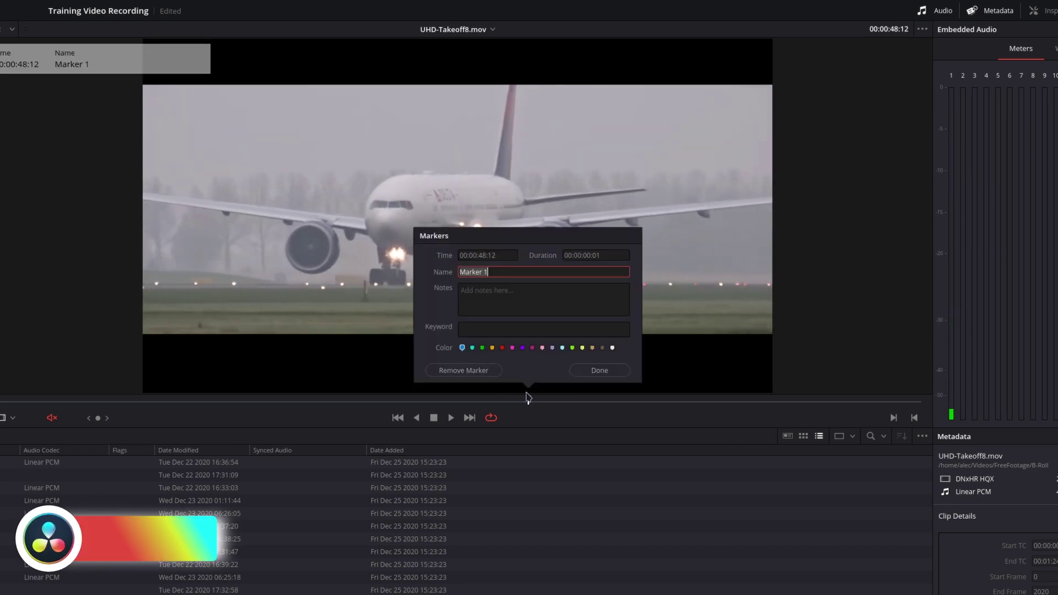
{"action": "type", "text": "Takoff"}
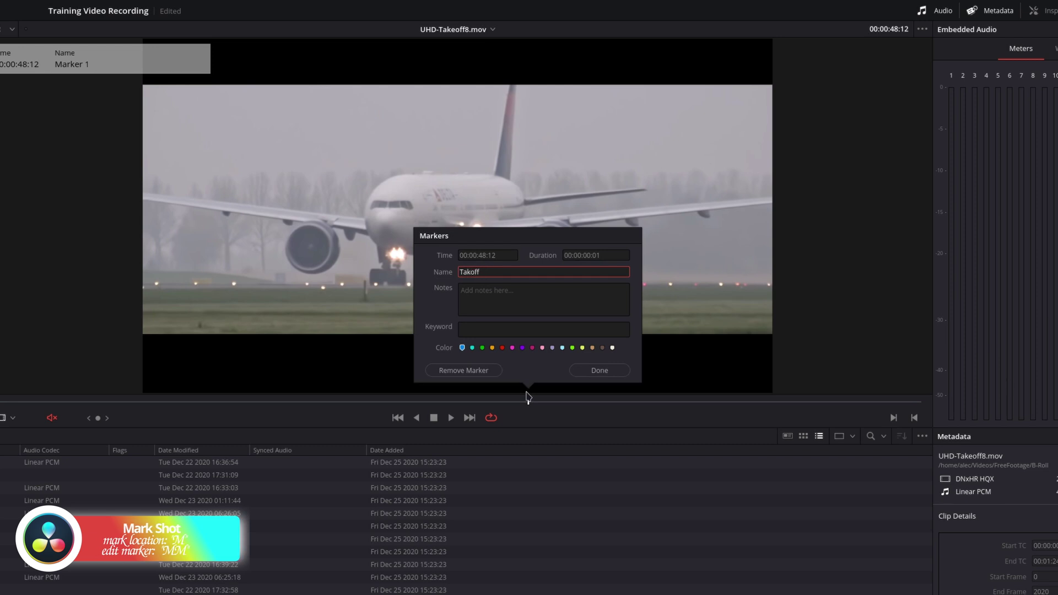
{"action": "type", "text": "Delta"}
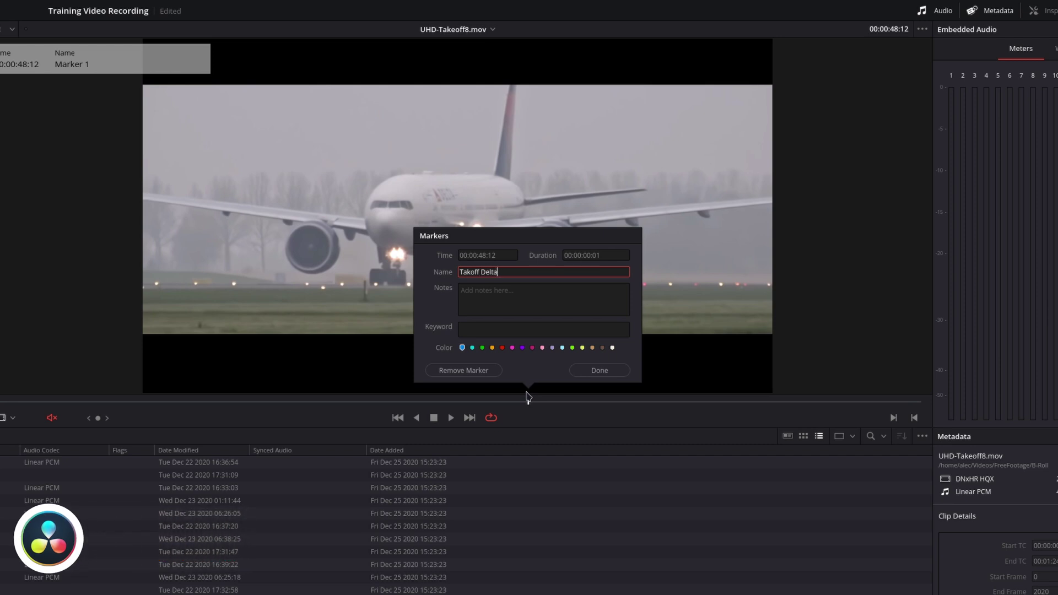
{"action": "key", "text": "Tab"}
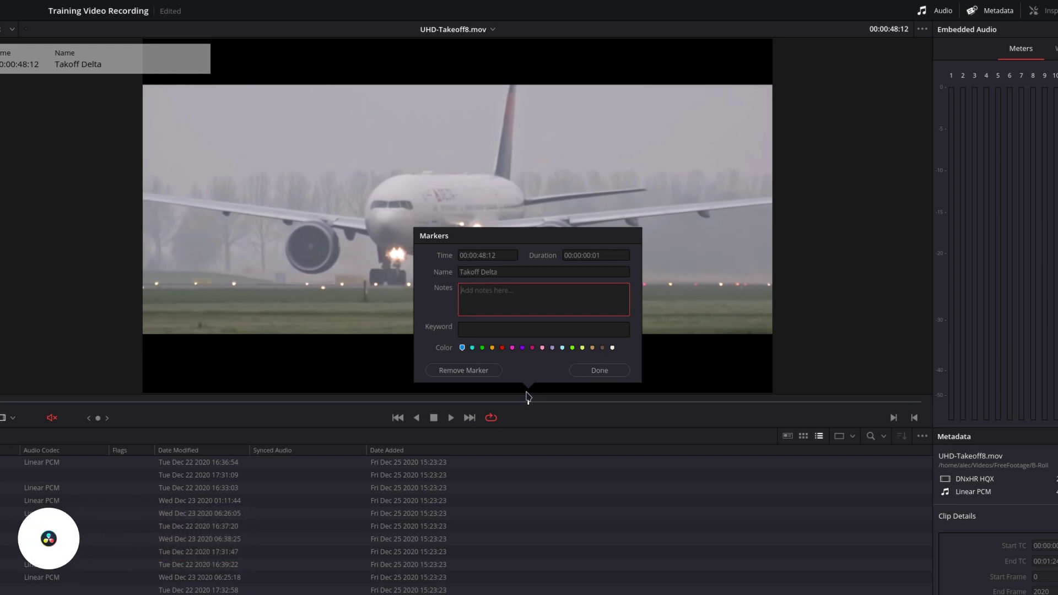
Note the marker 'Delta takeoff in fog', give it the Takeoffs keyword, and colour it pink.
{"action": "type", "text": "Delta takeoff in fog"}
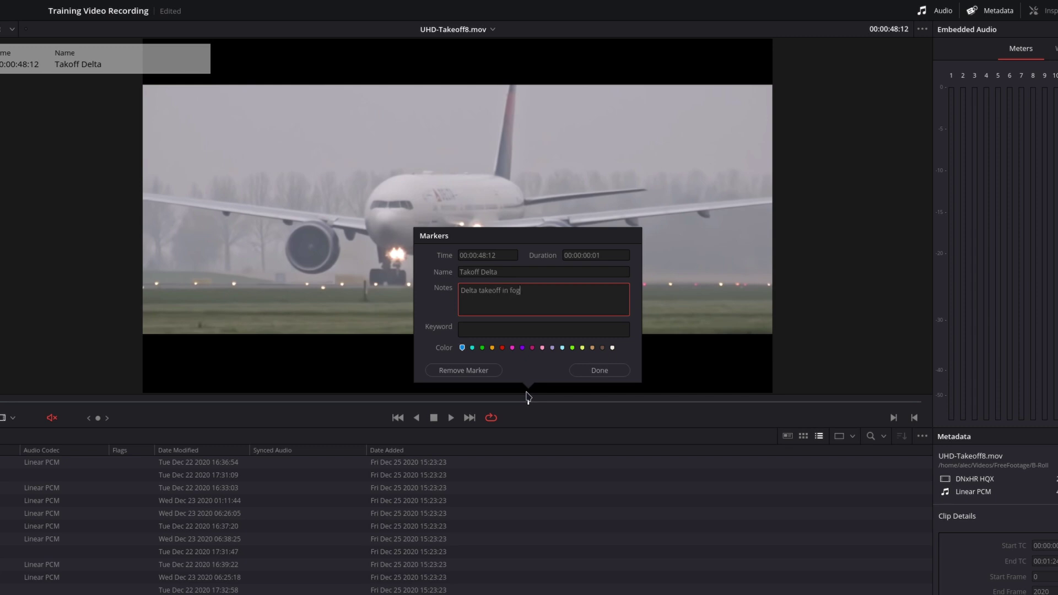
{"action": "key", "text": "Tab"}
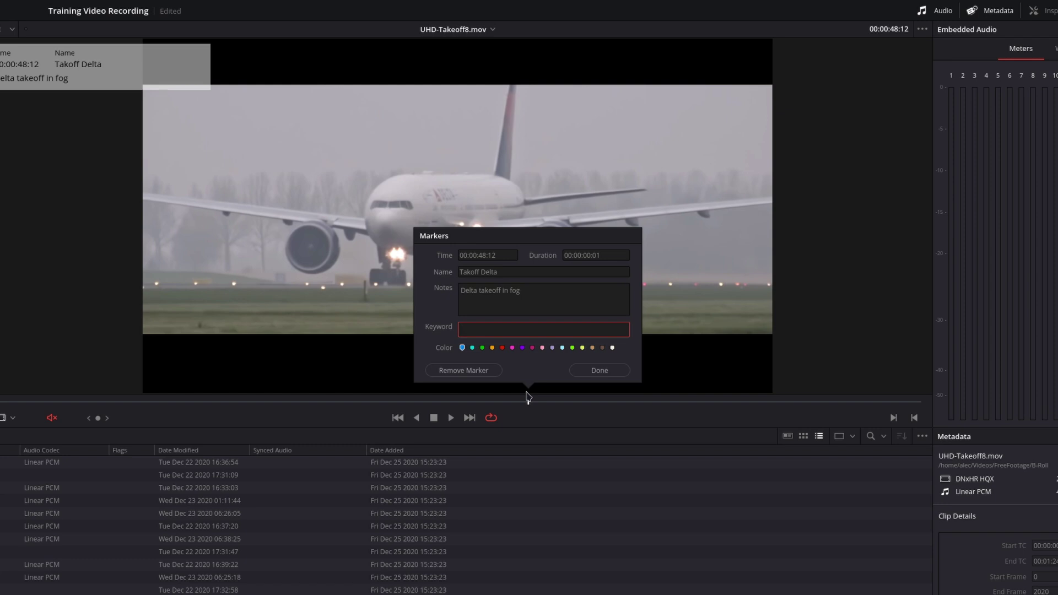
{"action": "type", "text": "Tak"}
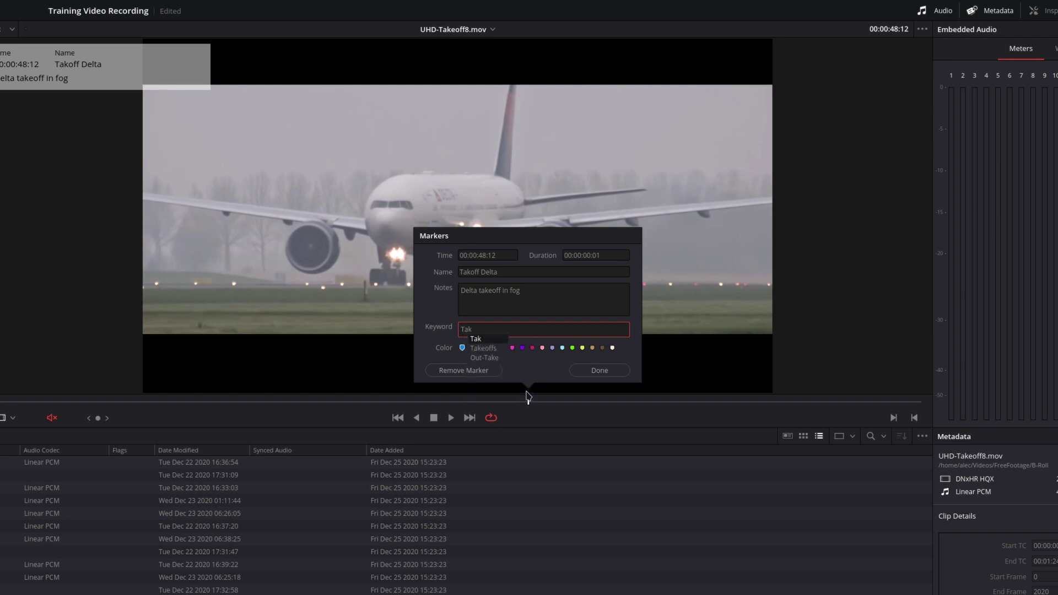
{"action": "left_click", "coordinate": [489, 349]}
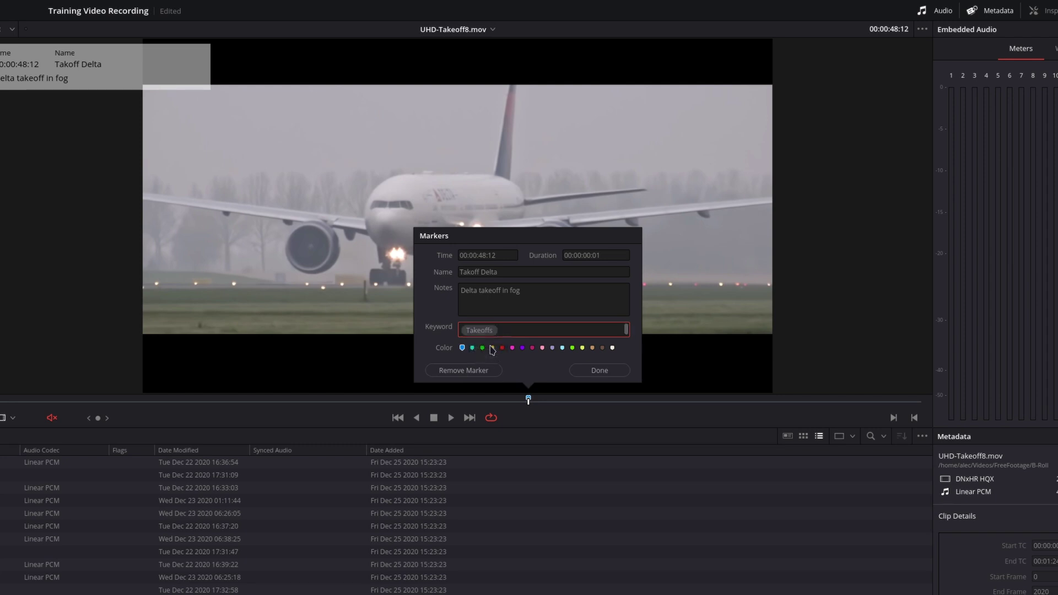
{"action": "left_click", "coordinate": [512, 348]}
Stretch the Takoff Delta marker into a 00:00:16:15 duration range.
{"action": "left_click", "coordinate": [587, 372]}
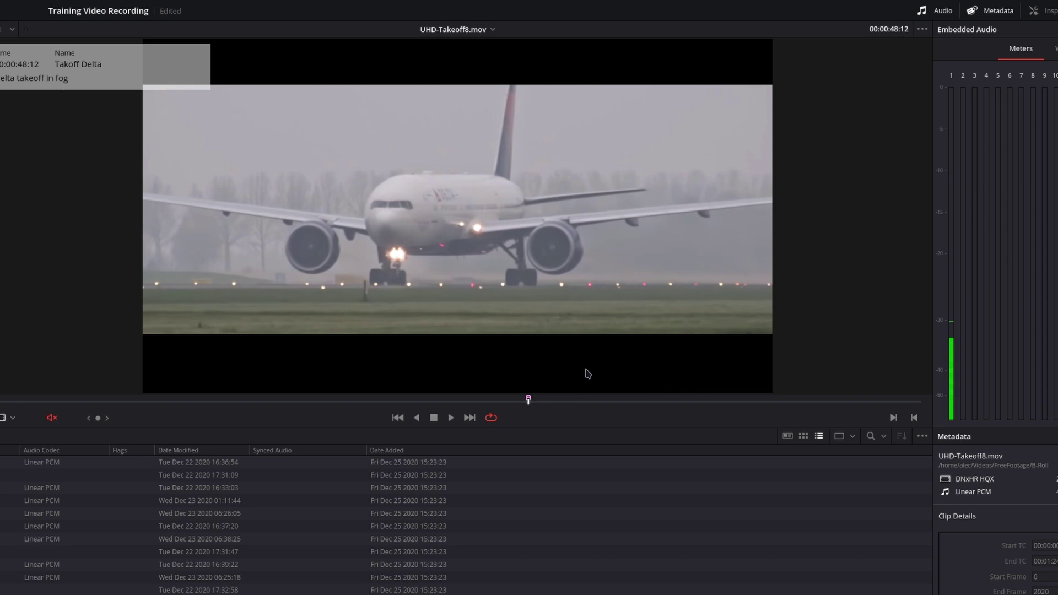
{"action": "mouse_move", "coordinate": [529, 400]}
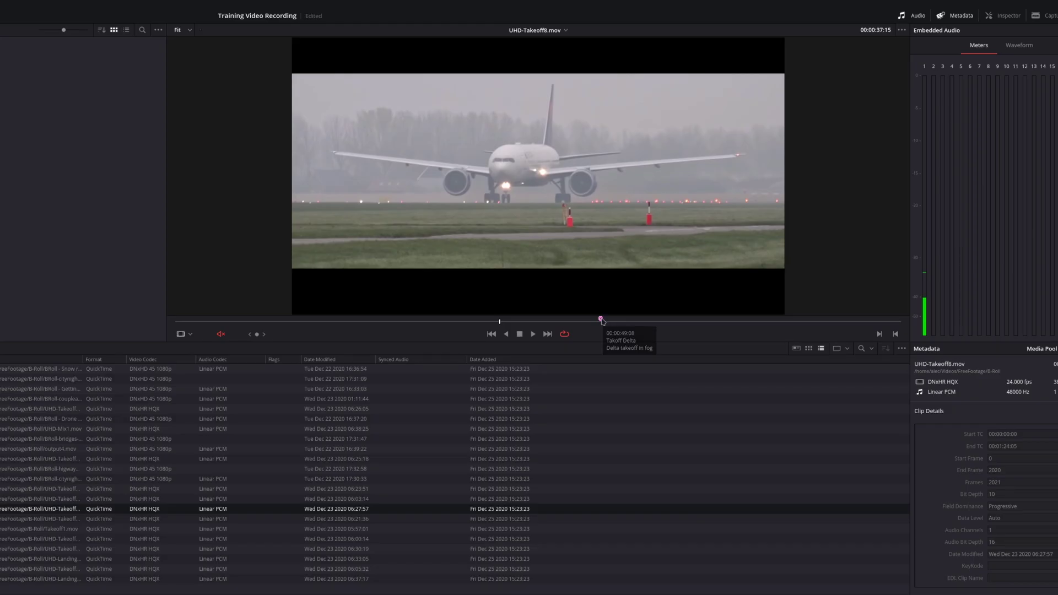
{"action": "left_click_drag", "start_coordinate": [602, 321], "coordinate": [714, 323]}
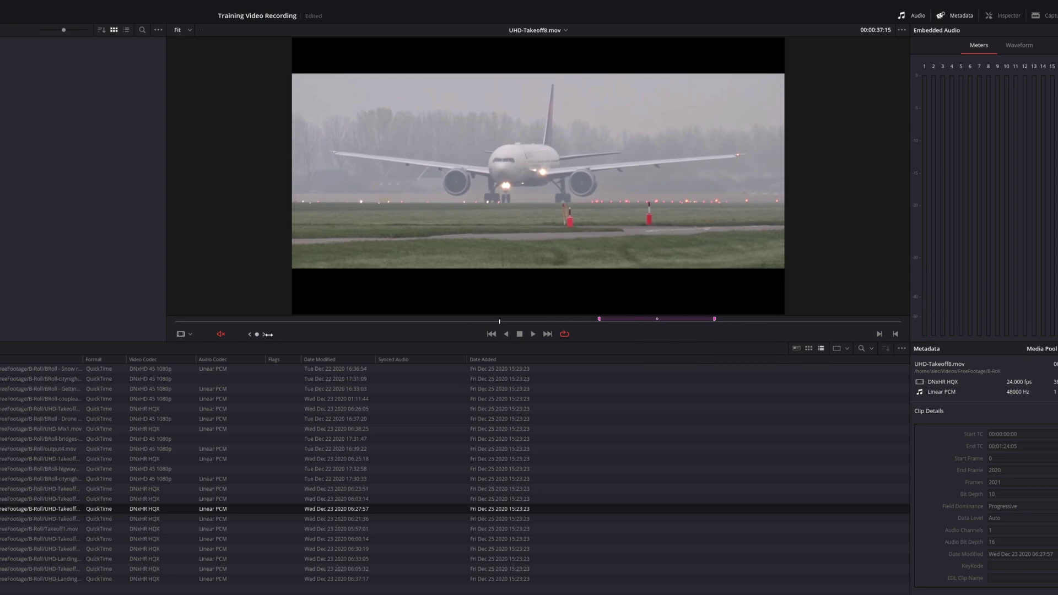
Play the takeoff from the marker and review it with J/K/L.
{"action": "key", "text": "space"}
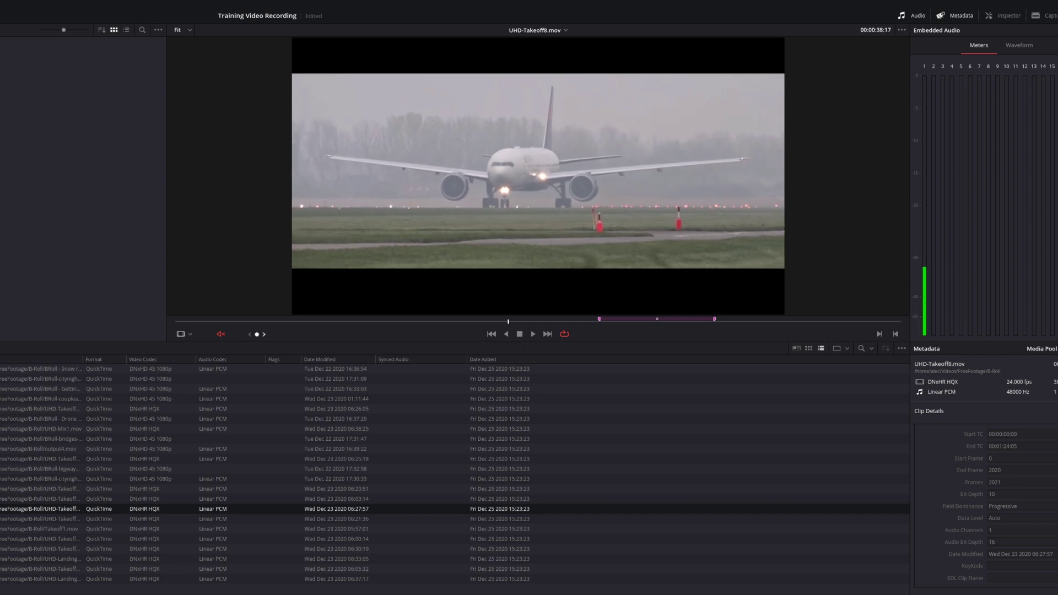
{"action": "left_click", "coordinate": [264, 334]}
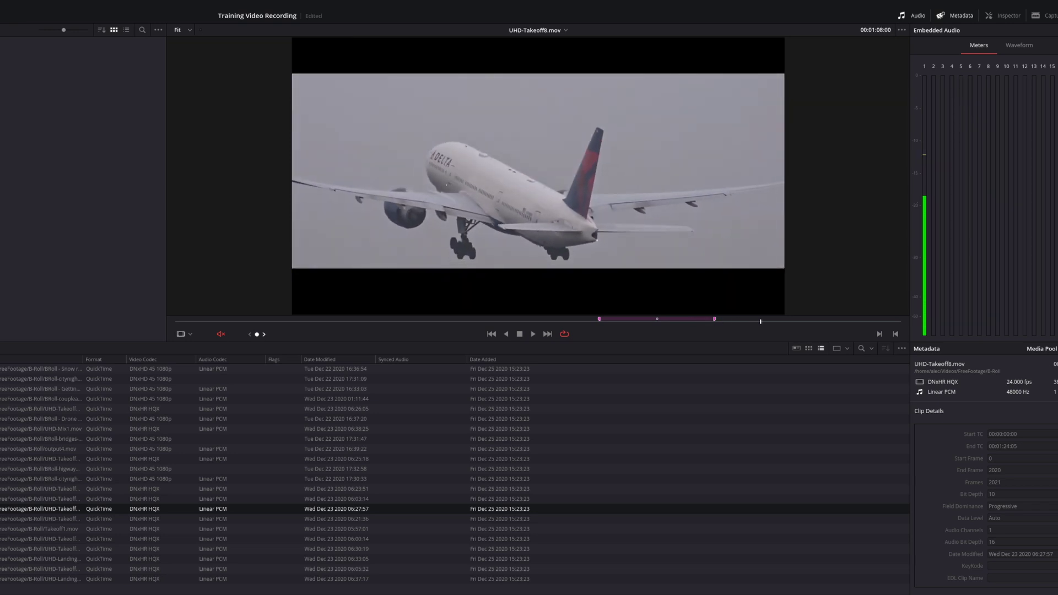
{"action": "key", "text": "j"}
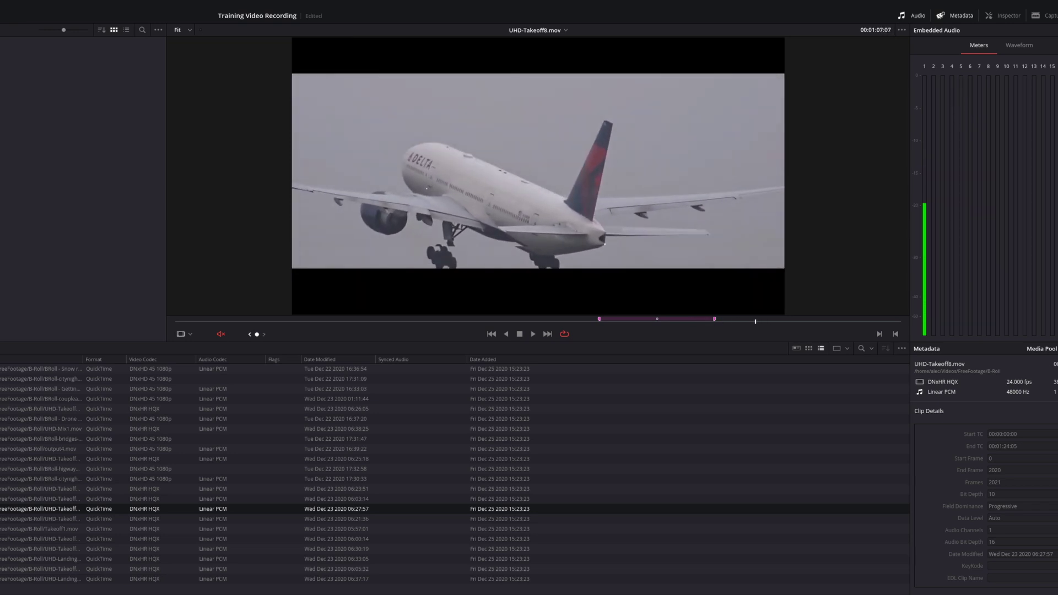
{"action": "key", "text": "k"}
{"action": "key", "text": "l"}
{"action": "key", "text": "k"}
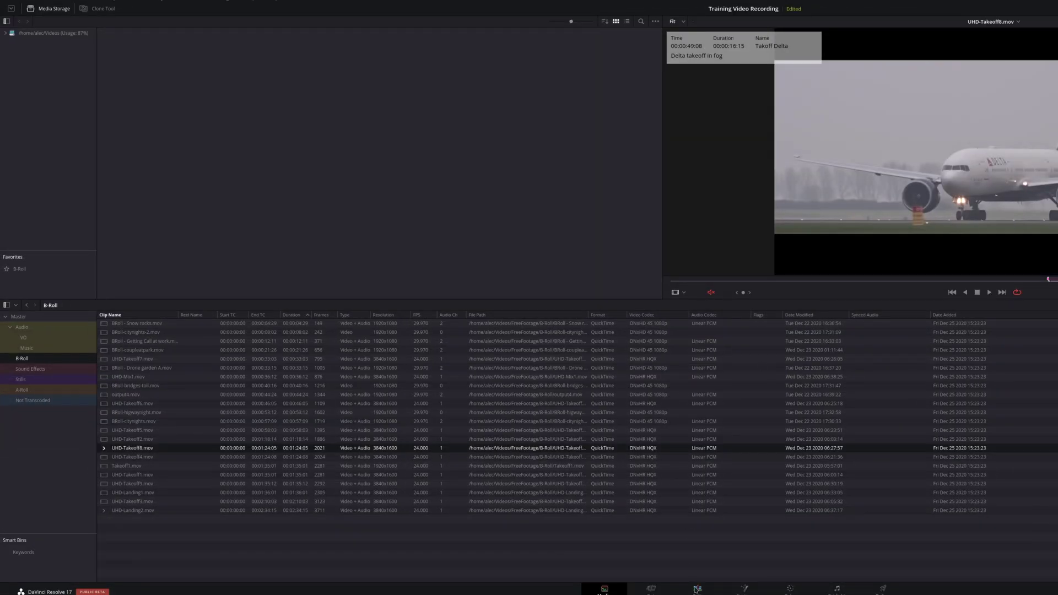
On the Edit page, scrub the source clip to the lift-off and fit the picture to the viewer.
{"action": "left_click", "coordinate": [696, 589]}
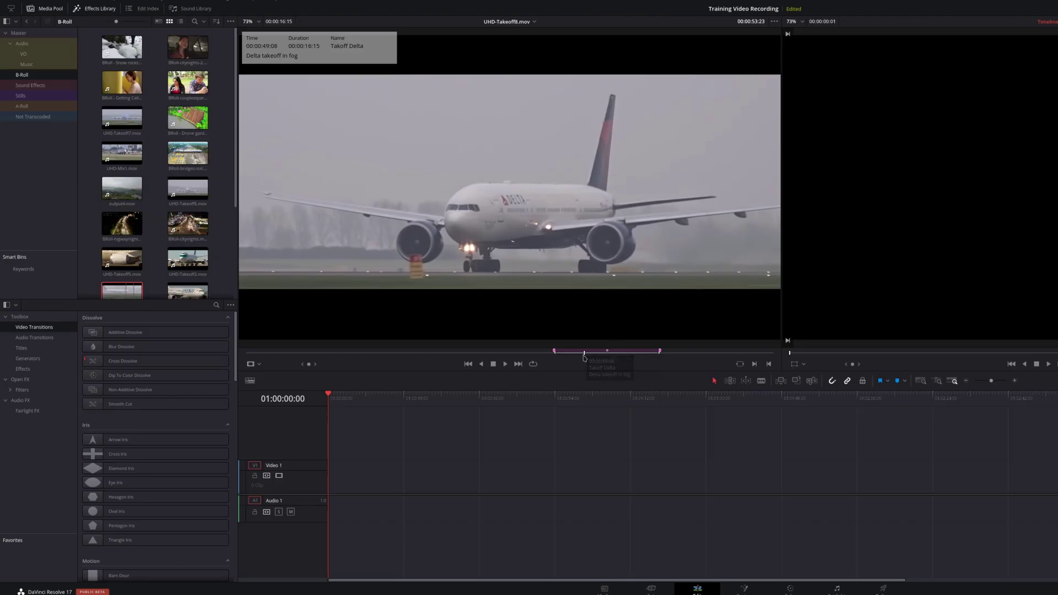
{"action": "mouse_move", "coordinate": [586, 356]}
{"action": "left_mouse_down"}
{"action": "mouse_move", "coordinate": [656, 356]}
{"action": "mouse_move", "coordinate": [577, 355]}
{"action": "left_mouse_up"}
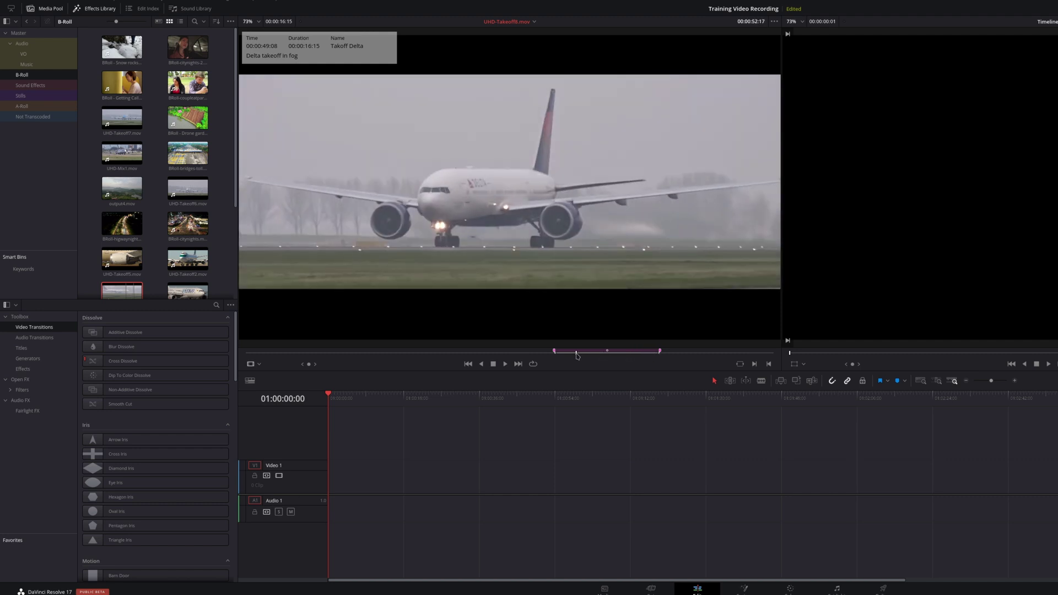
{"action": "key", "text": "shift+z"}
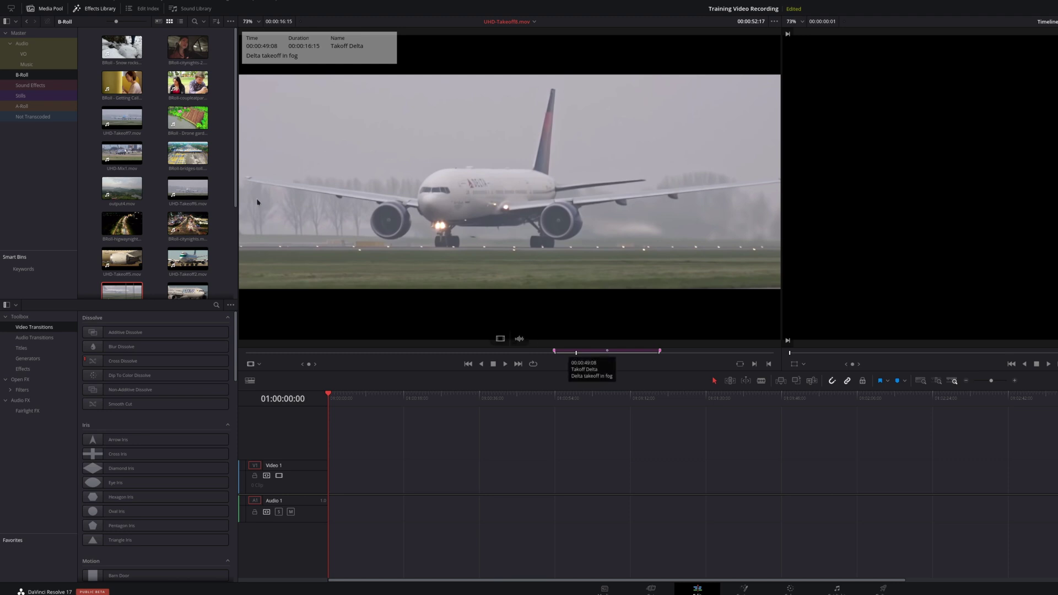
Create a new bin in the Master bin and name it 'Subclips'.
{"action": "right_click", "coordinate": [42, 143]}
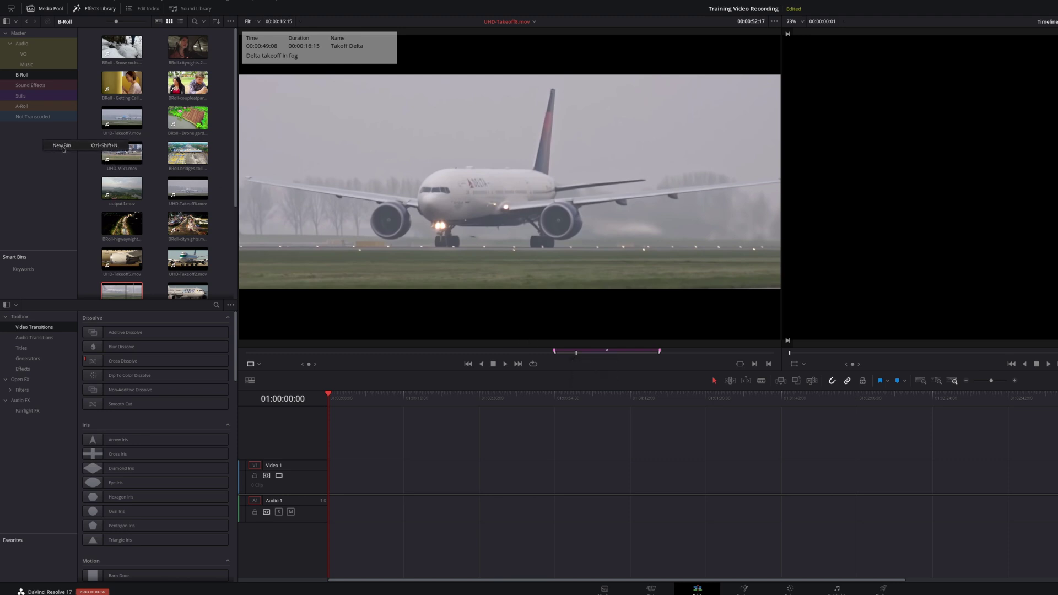
{"action": "left_click", "coordinate": [62, 146]}
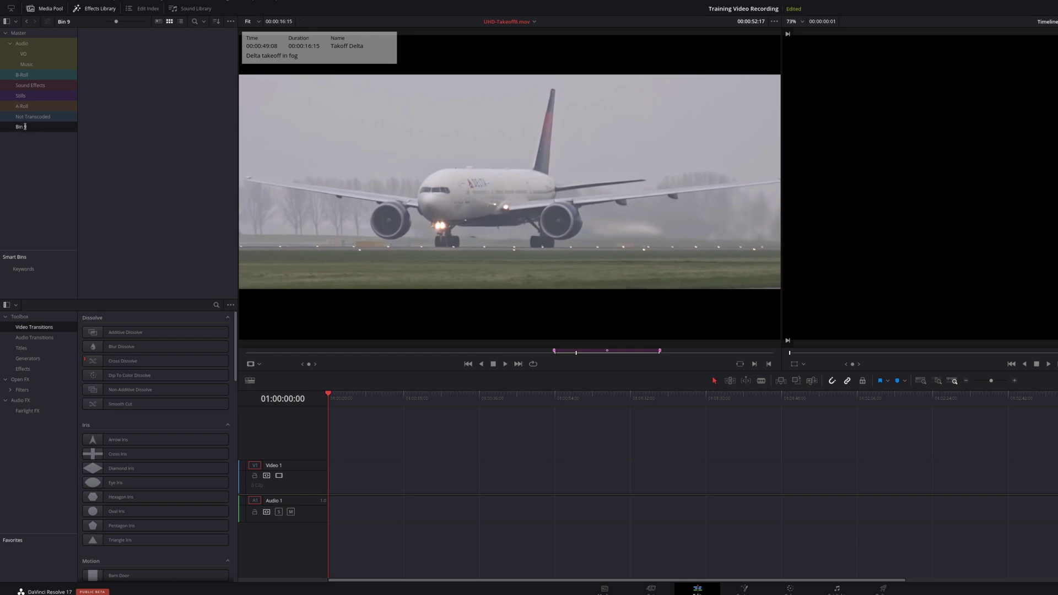
{"action": "double_click", "coordinate": [16, 126]}
{"action": "type", "text": "Subclips"}
{"action": "key", "text": "Return"}
Set In/Out from the Takoff Delta marker, create a subclip from that range, and play it.
{"action": "right_click", "coordinate": [581, 351]}
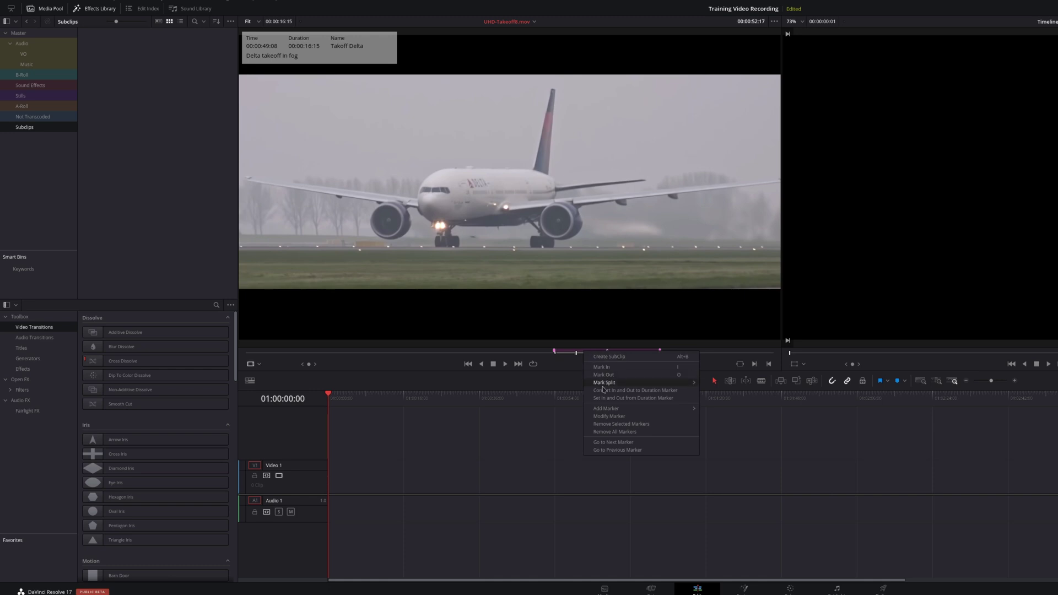
{"action": "left_click", "coordinate": [608, 398]}
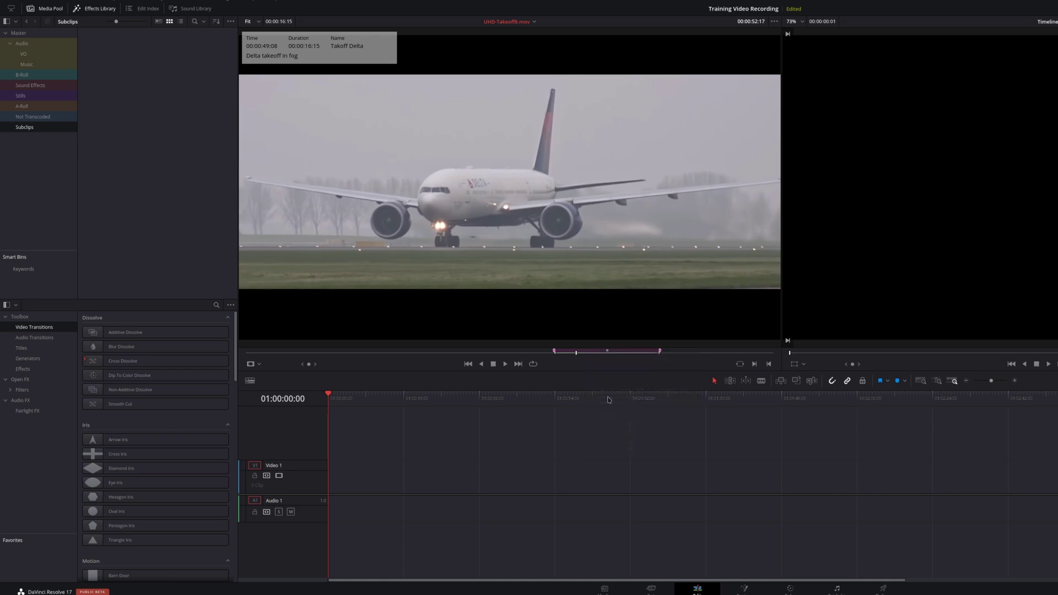
{"action": "right_click", "coordinate": [592, 355]}
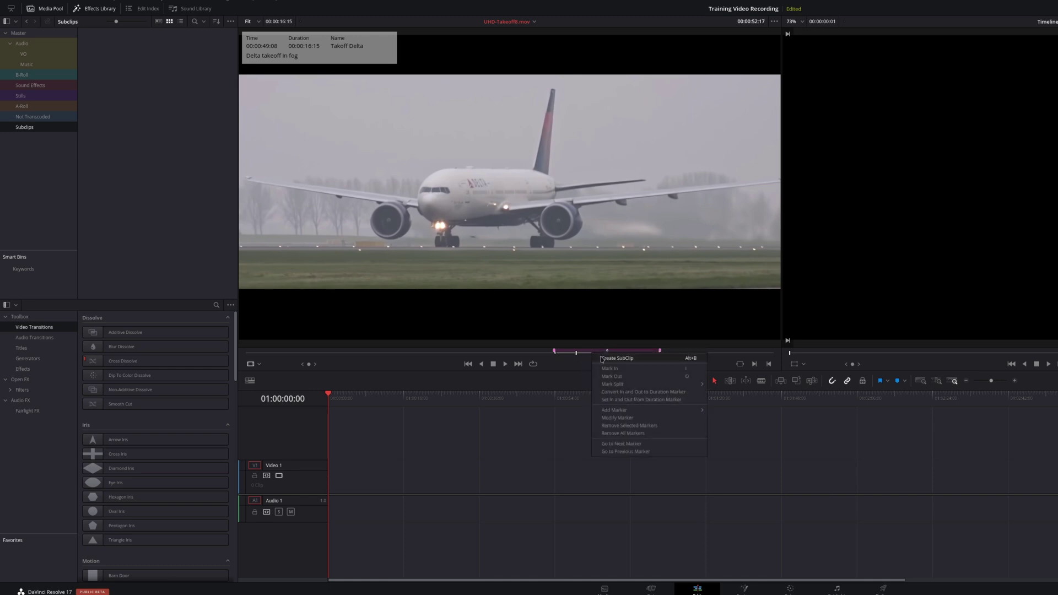
{"action": "left_click", "coordinate": [615, 359]}
{"action": "left_click", "coordinate": [104, 49]}
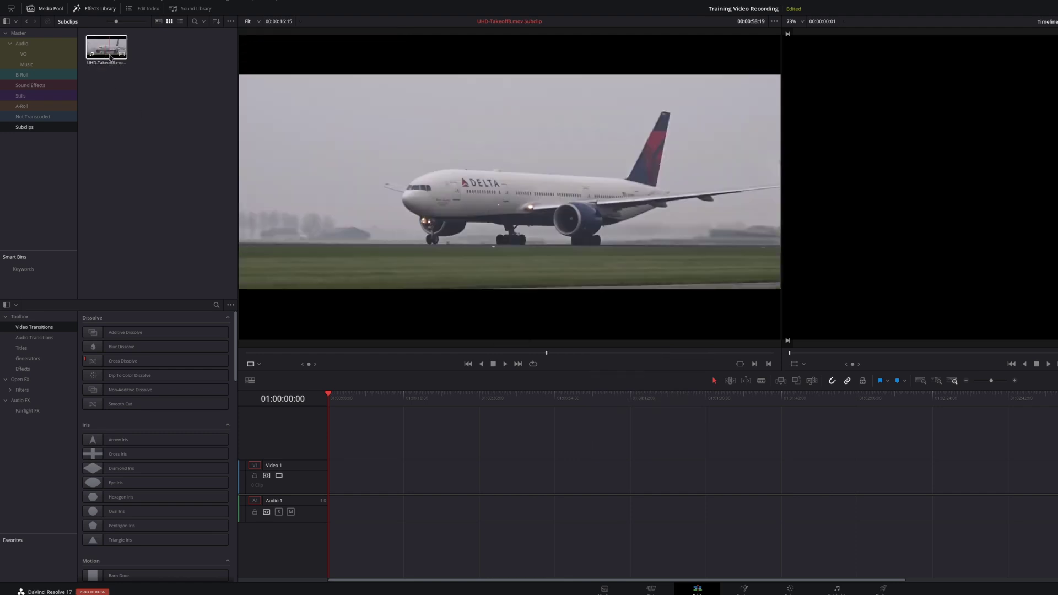
{"action": "key", "text": "space"}
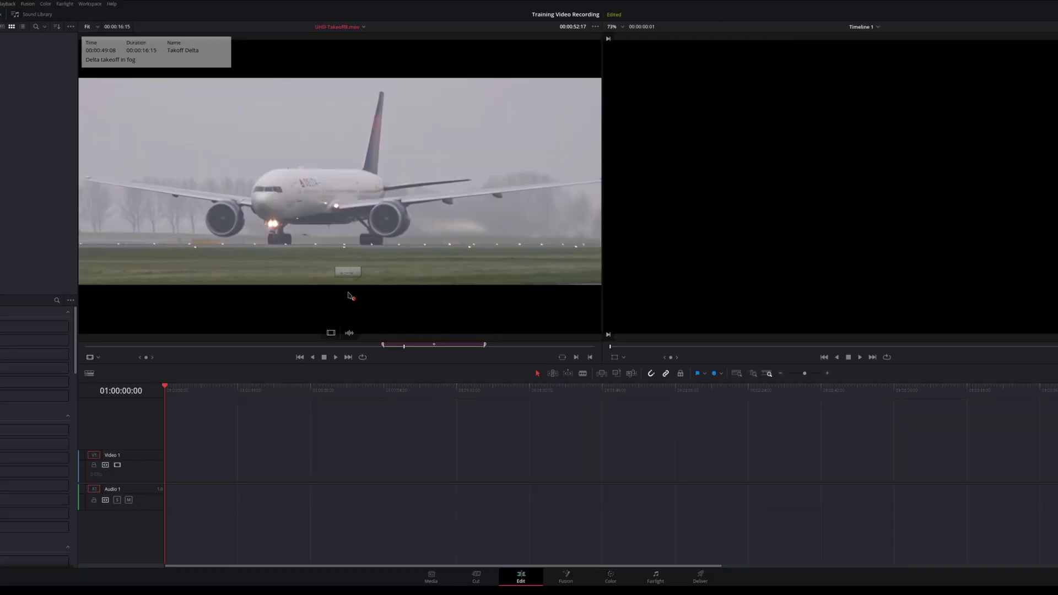
Place the takeoff subclip at the start of the timeline on V1/A1 and scrub through it.
{"action": "left_click_drag", "start_coordinate": [349, 296], "coordinate": [178, 470]}
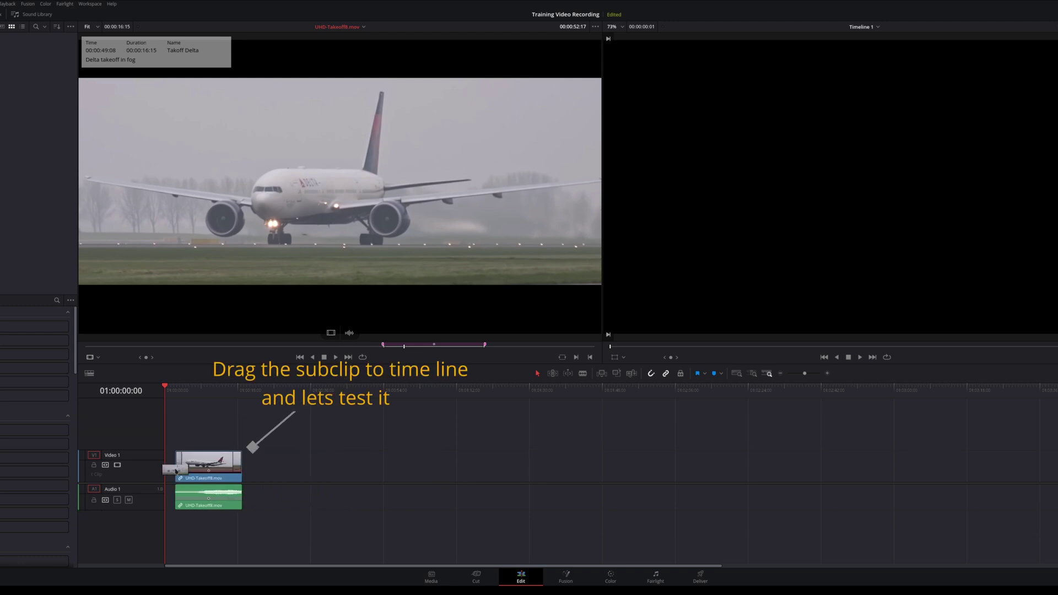
{"action": "left_click", "coordinate": [190, 388]}
{"action": "mouse_move", "coordinate": [190, 388]}
{"action": "left_mouse_down"}
{"action": "mouse_move", "coordinate": [230, 390]}
{"action": "mouse_move", "coordinate": [185, 394]}
{"action": "left_mouse_up"}
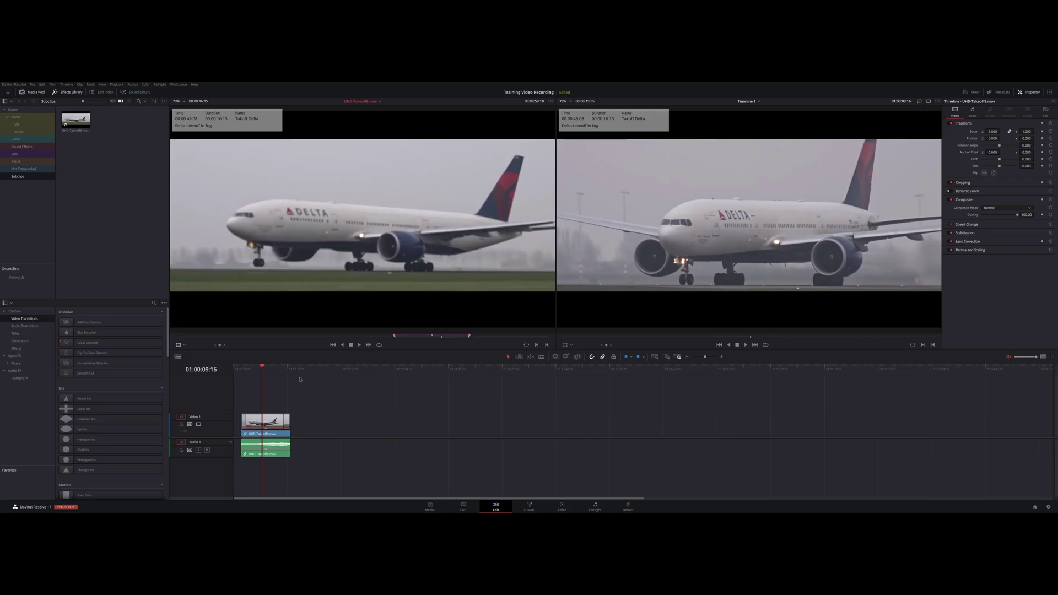
Play the subclip back in the source viewer with sound to test it.
{"action": "left_click", "coordinate": [361, 345]}
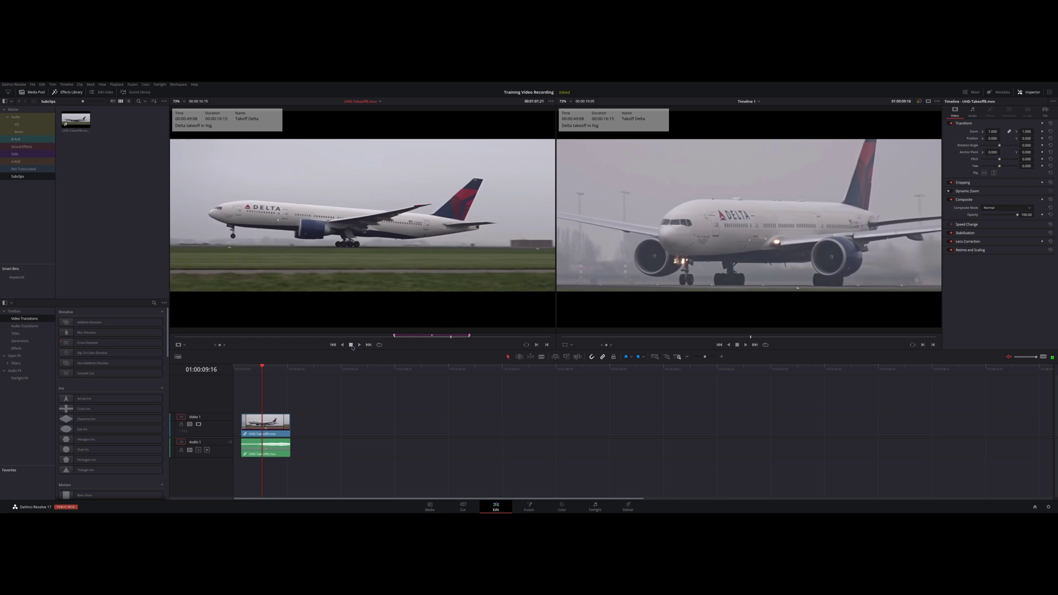
{"action": "left_click", "coordinate": [351, 345]}
{"action": "left_click", "coordinate": [428, 508]}
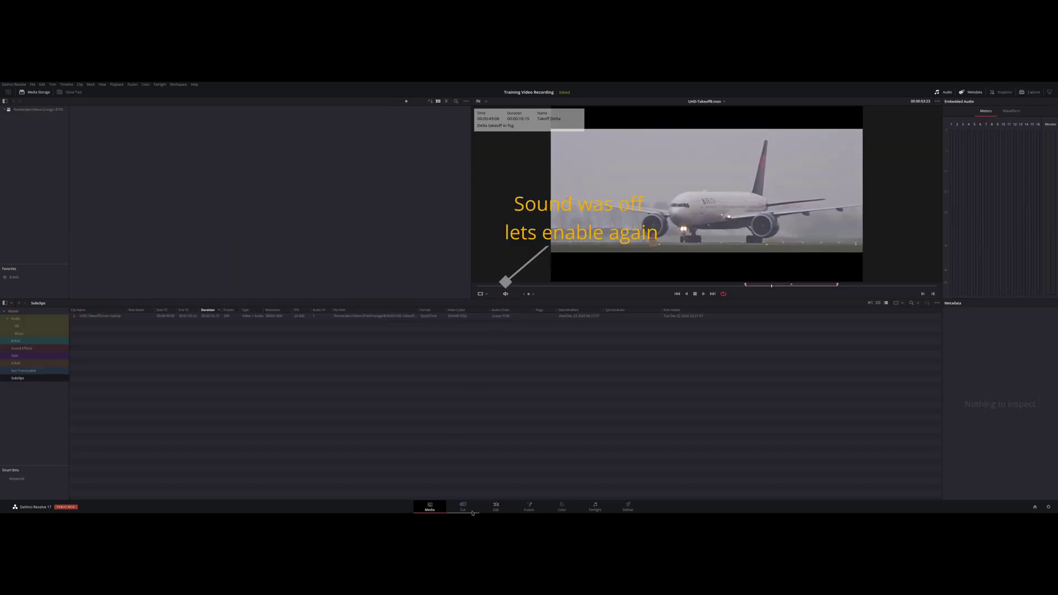
{"action": "left_click", "coordinate": [494, 508]}
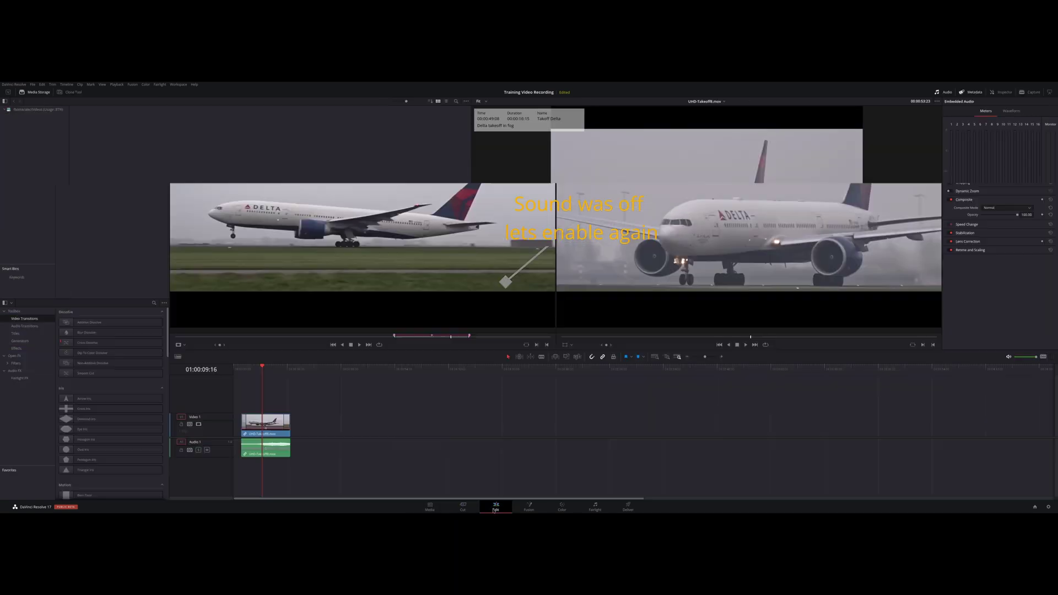
{"action": "left_click", "coordinate": [359, 345]}
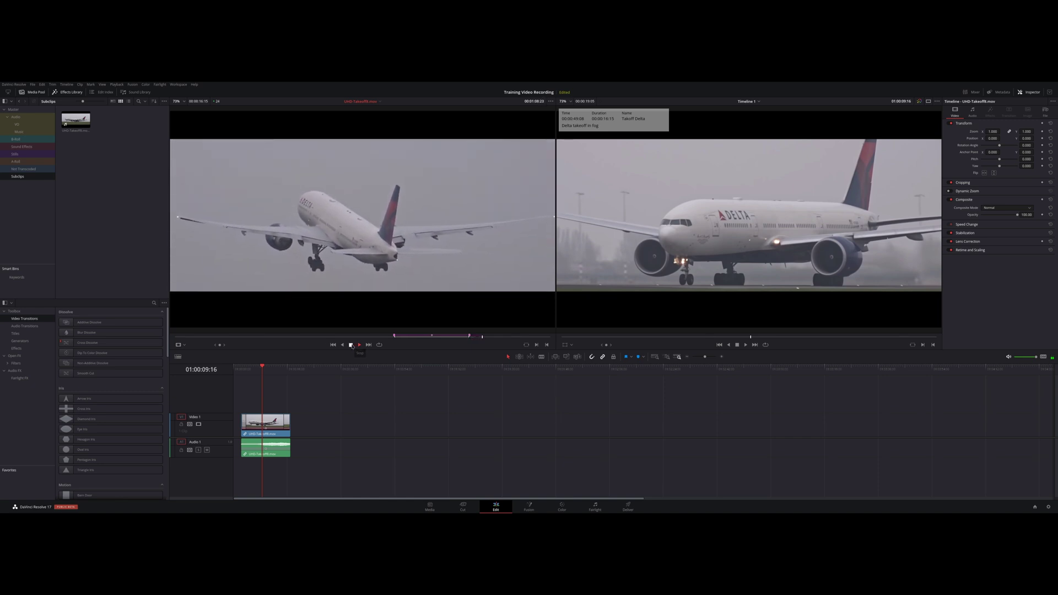
{"action": "left_click", "coordinate": [351, 345]}
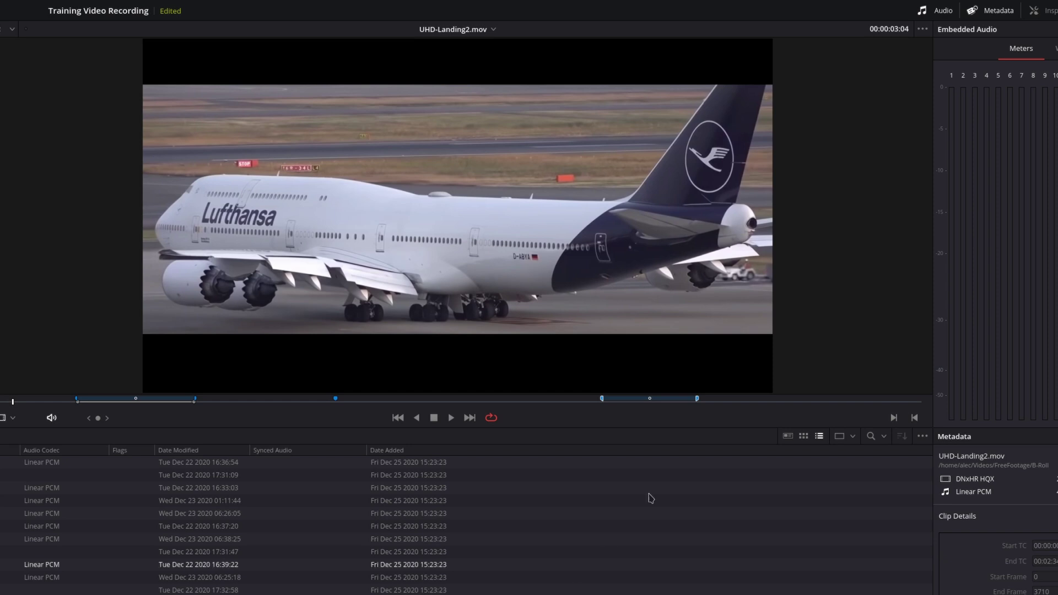
Rename the Landing Shot marker at 00:01:41:14 on UHD-Landing2.mov to 'Lufthansa landed'.
{"action": "right_click", "coordinate": [603, 401]}
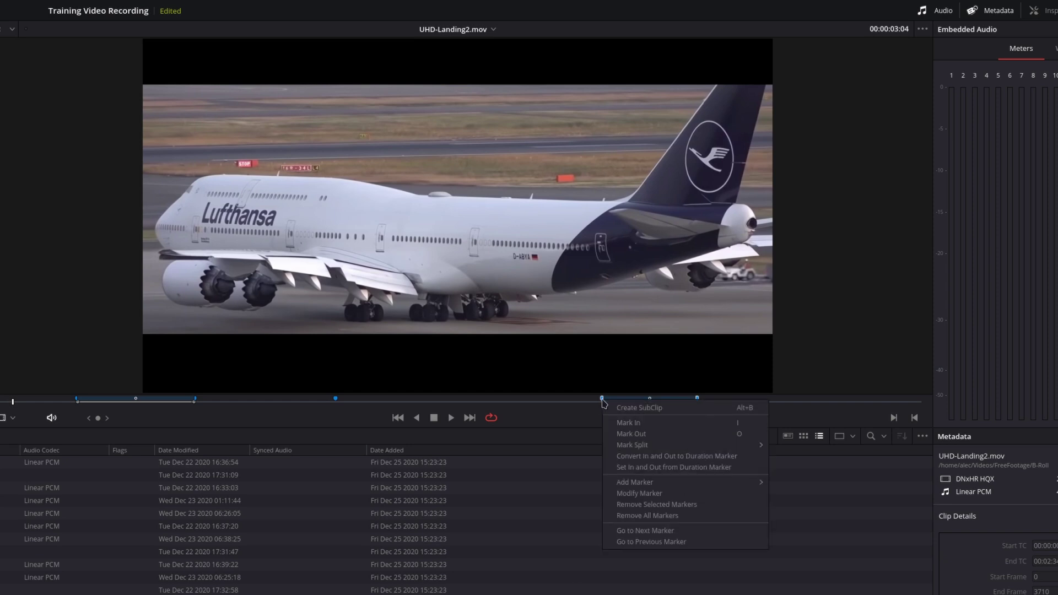
{"action": "left_click", "coordinate": [628, 494]}
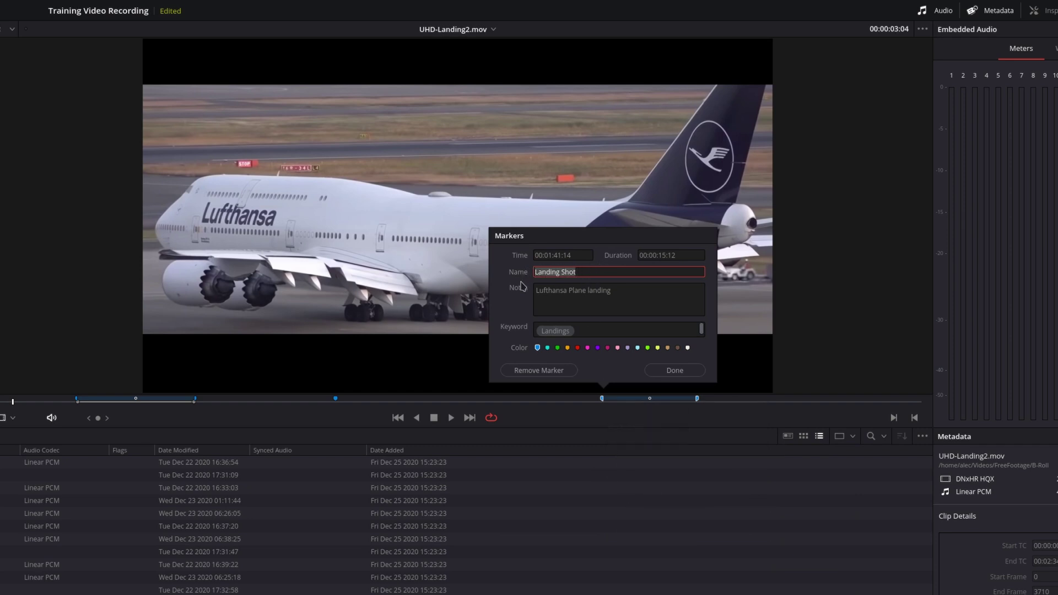
{"action": "type", "text": "Lufthansa landed"}
Save the marker, then step through Taxi shot and Marker 3, ending on Lufthansa landed.
{"action": "left_click", "coordinate": [658, 370]}
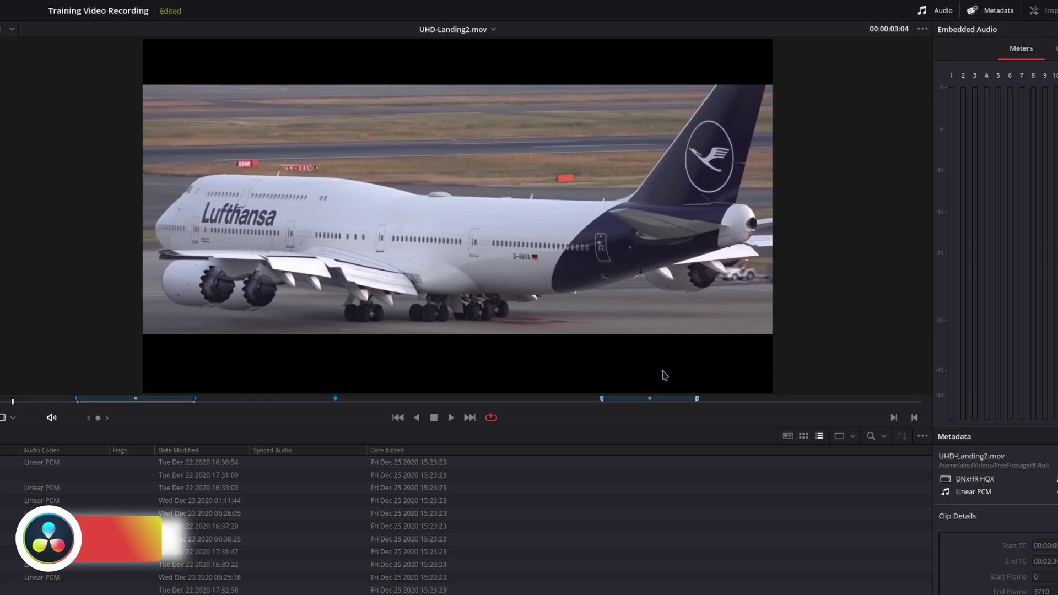
{"action": "key", "text": "shift+Down"}
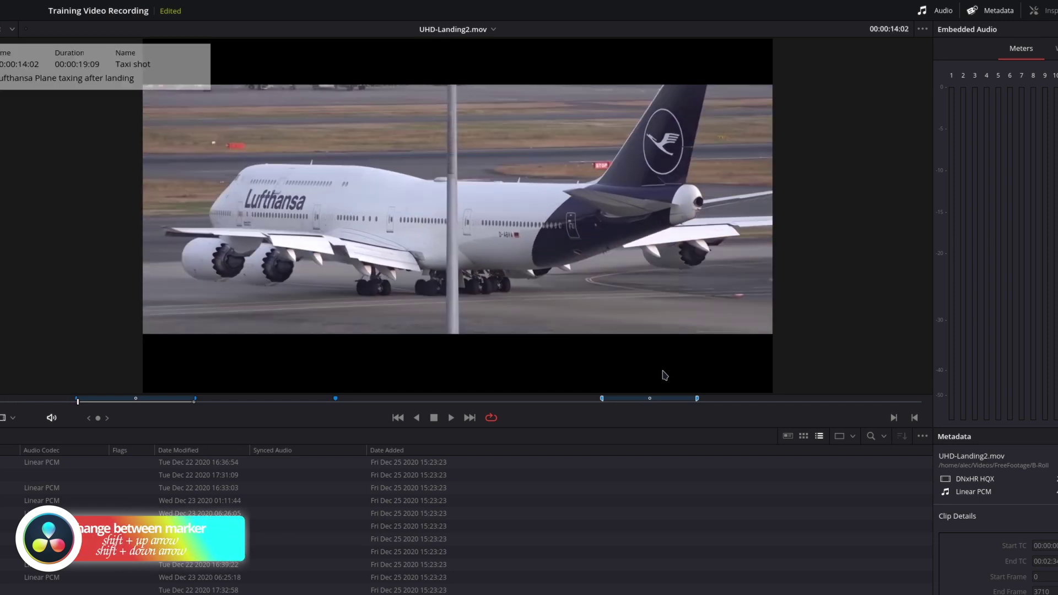
{"action": "key", "text": "shift+Down"}
{"action": "key", "text": "shift+Down"}
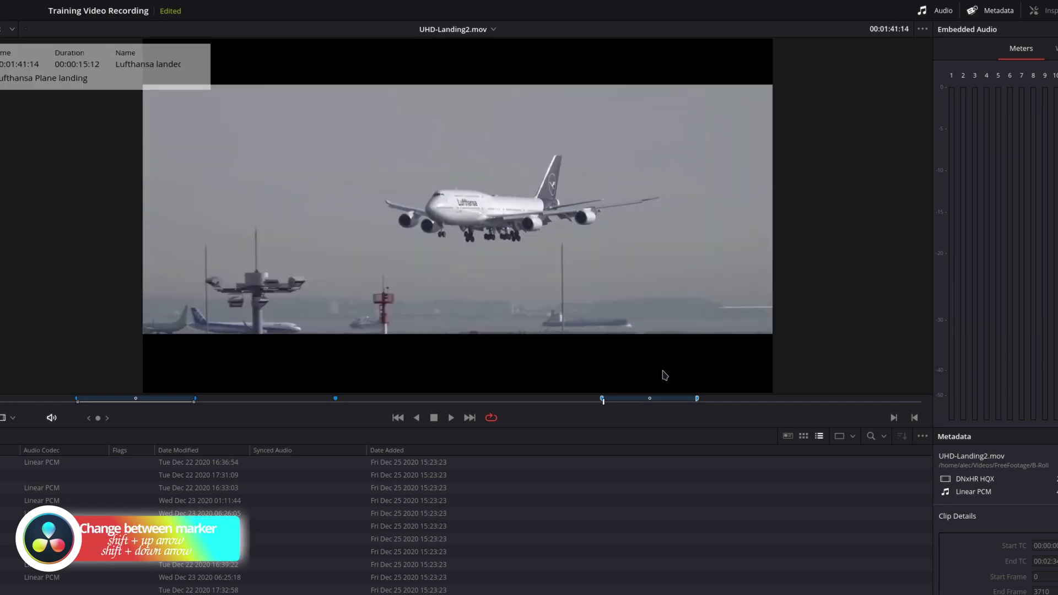
{"action": "key", "text": "shift+Up"}
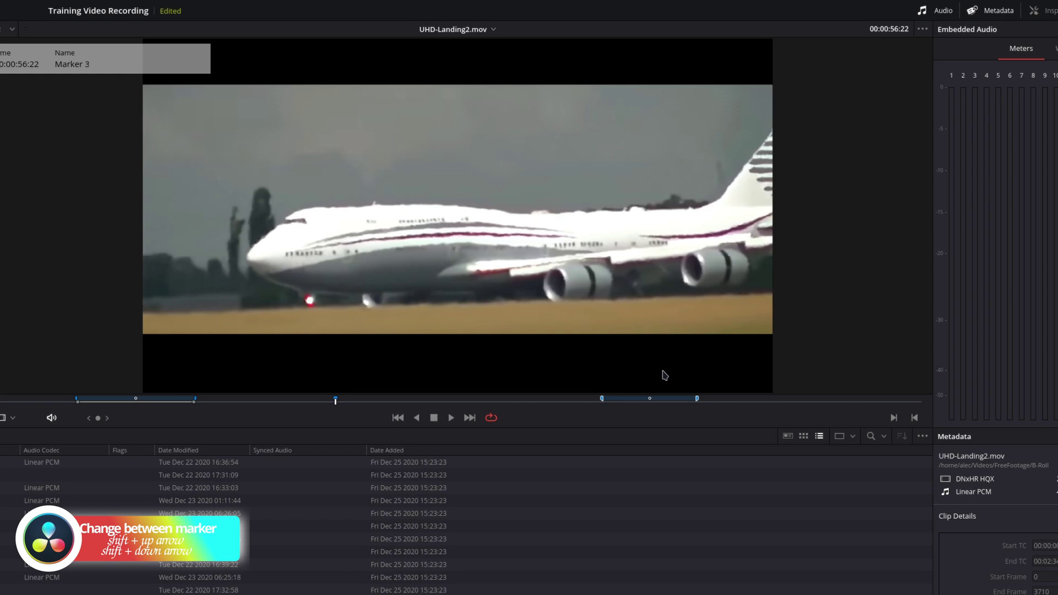
{"action": "key", "text": "shift+Down"}
{"action": "key", "text": "shift+Up"}
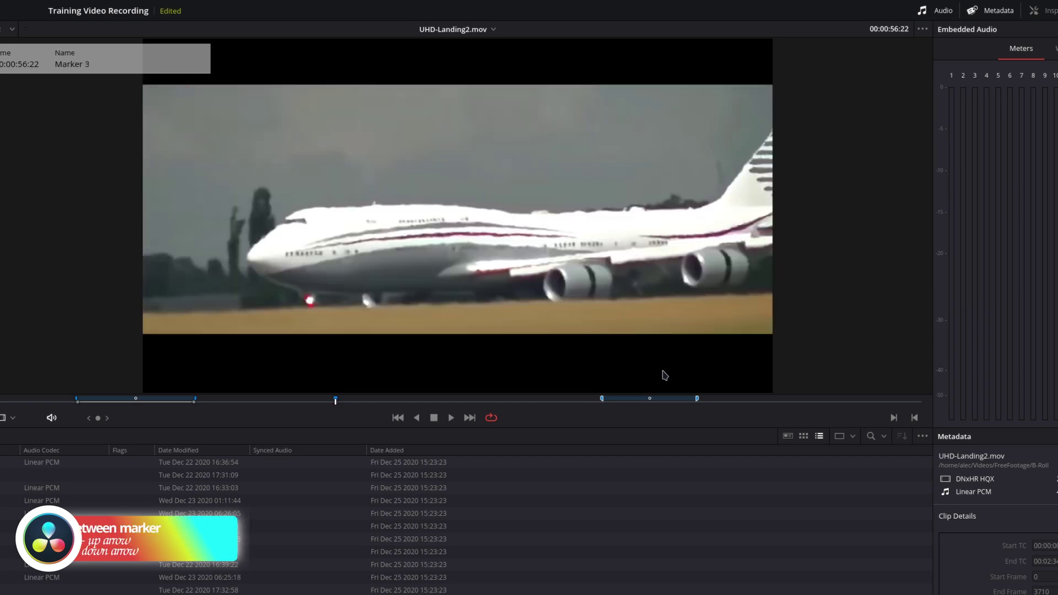
{"action": "key", "text": "shift+Down"}
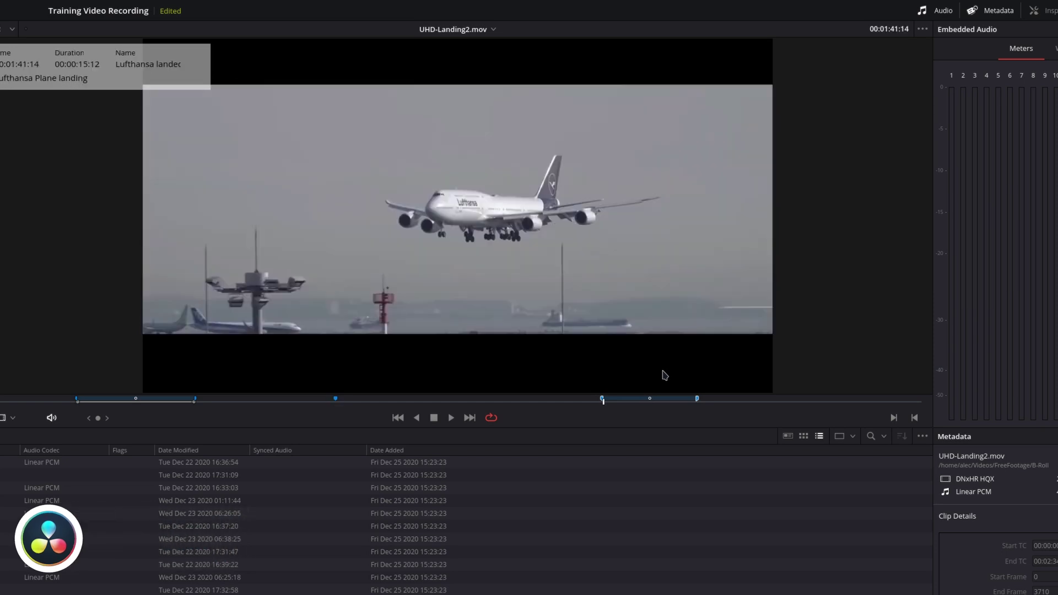
Remove the Lufthansa landed marker, then remove all other markers from UHD-Landing2.mov.
{"action": "right_click", "coordinate": [602, 398]}
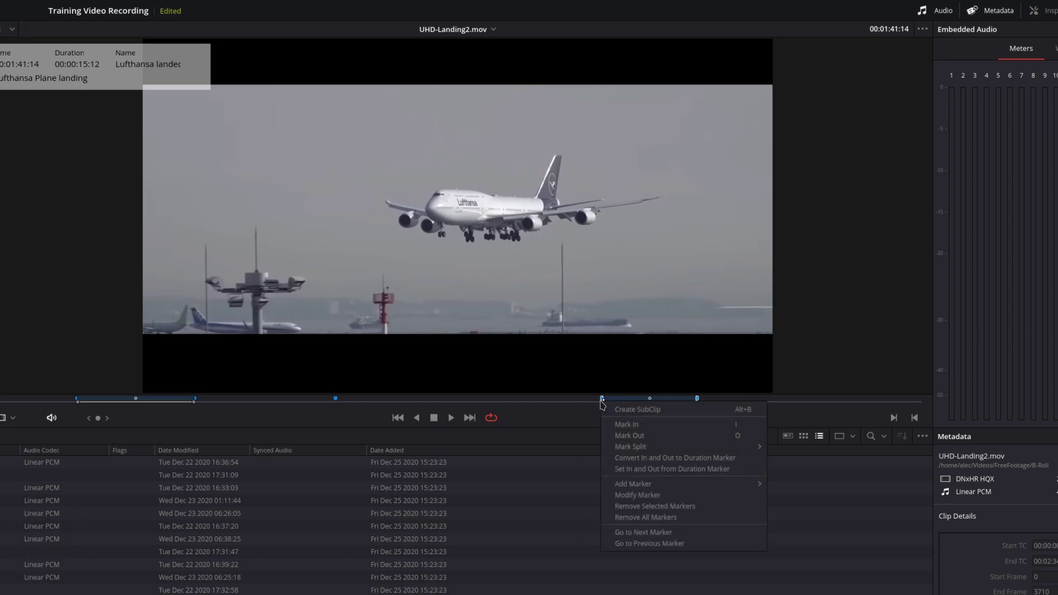
{"action": "left_click", "coordinate": [640, 508]}
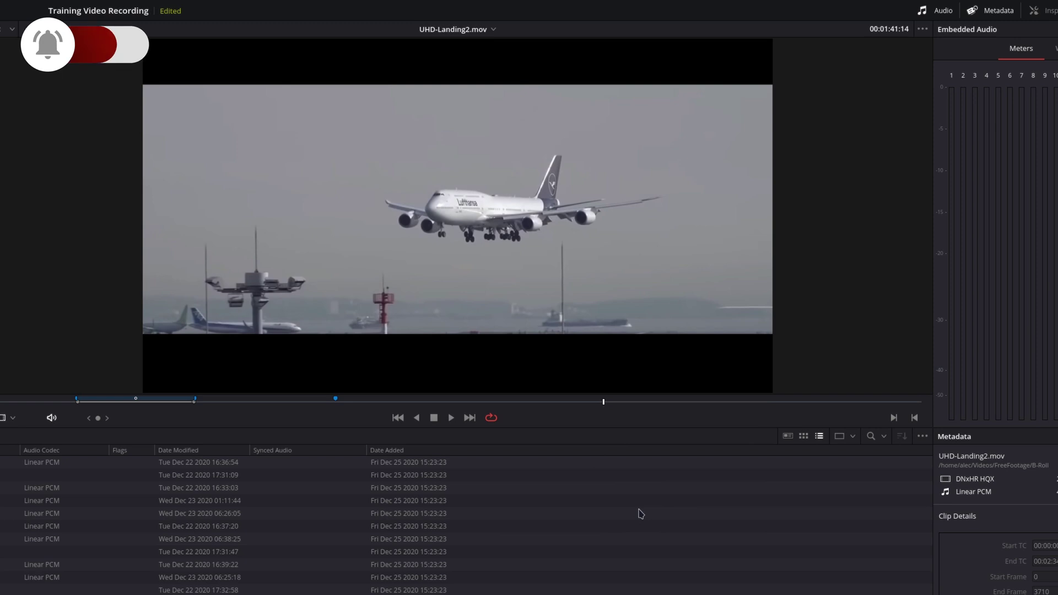
{"action": "right_click", "coordinate": [166, 402]}
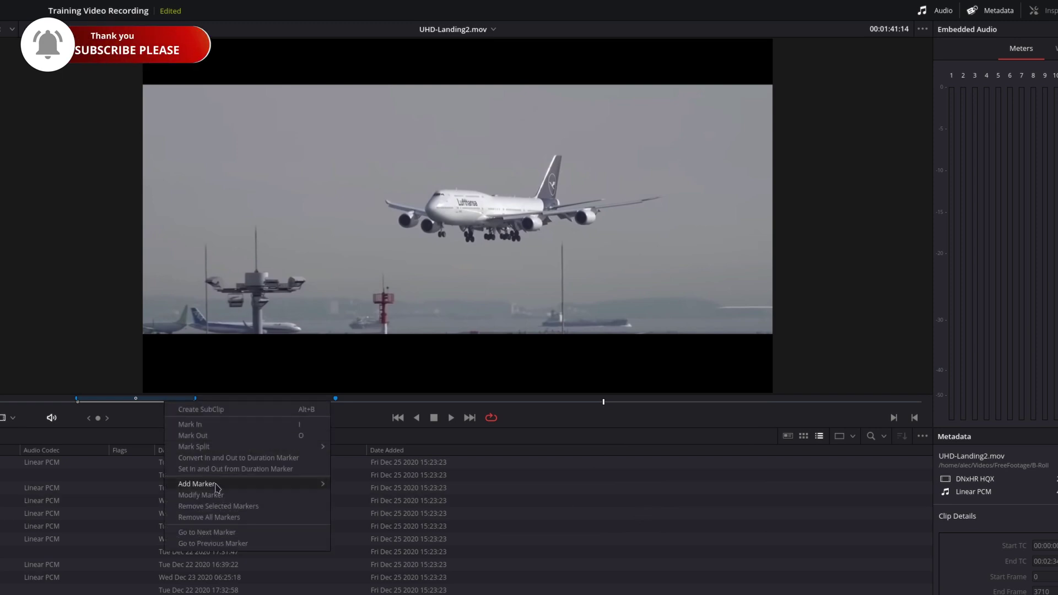
{"action": "left_click", "coordinate": [226, 516]}
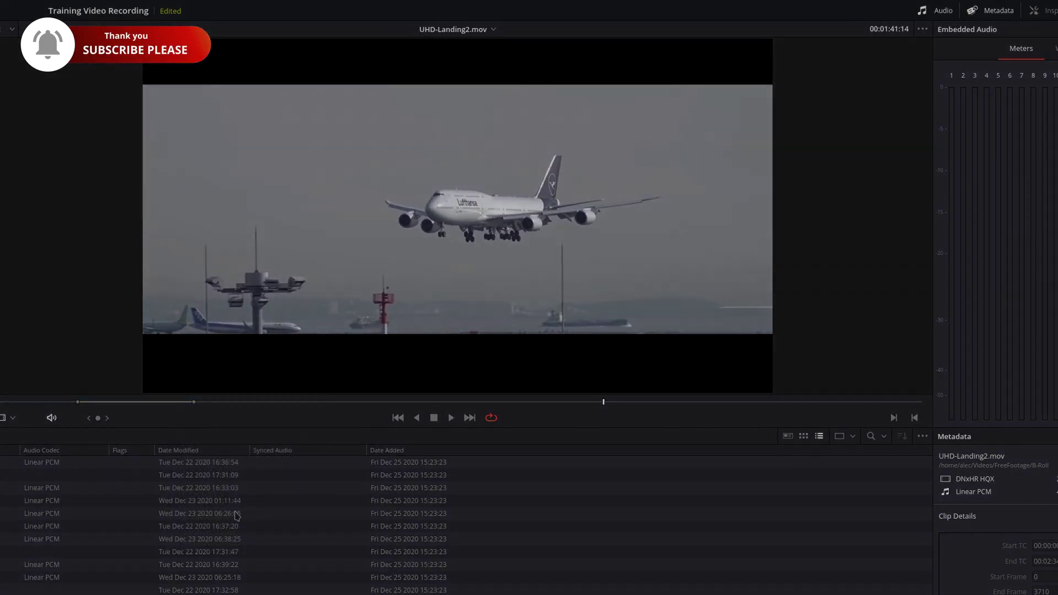